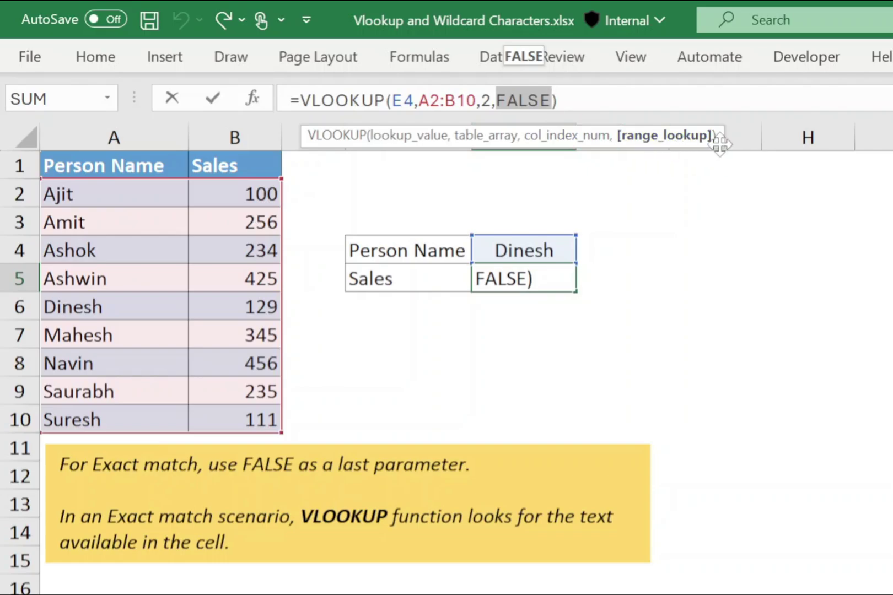
Enter the exact-match lookup, returning 129 for Dinesh, and compare it with Dinesh's table row.
{"action": "key", "text": "Return"}
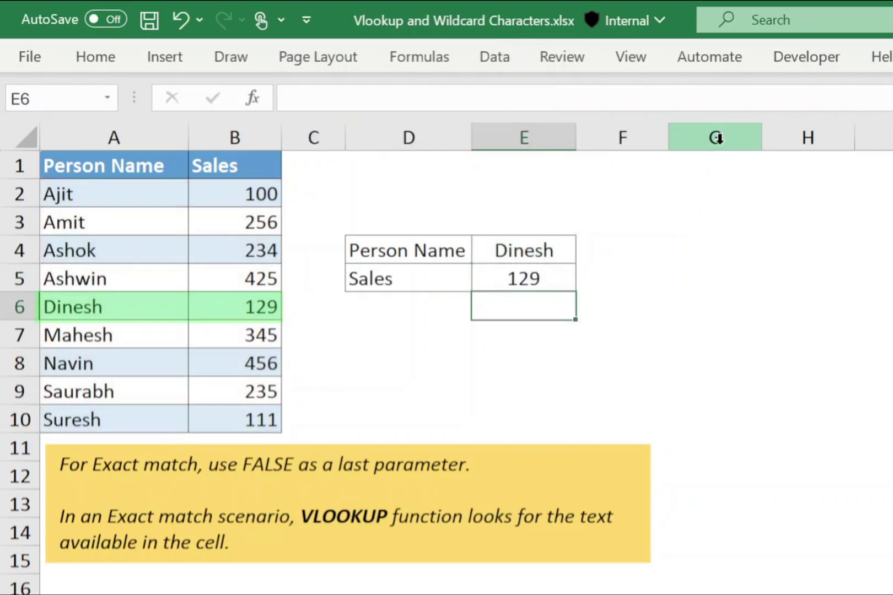
{"action": "left_click", "coordinate": [519, 249]}
{"action": "left_click_drag", "start_coordinate": [115, 307], "coordinate": [239, 309]}
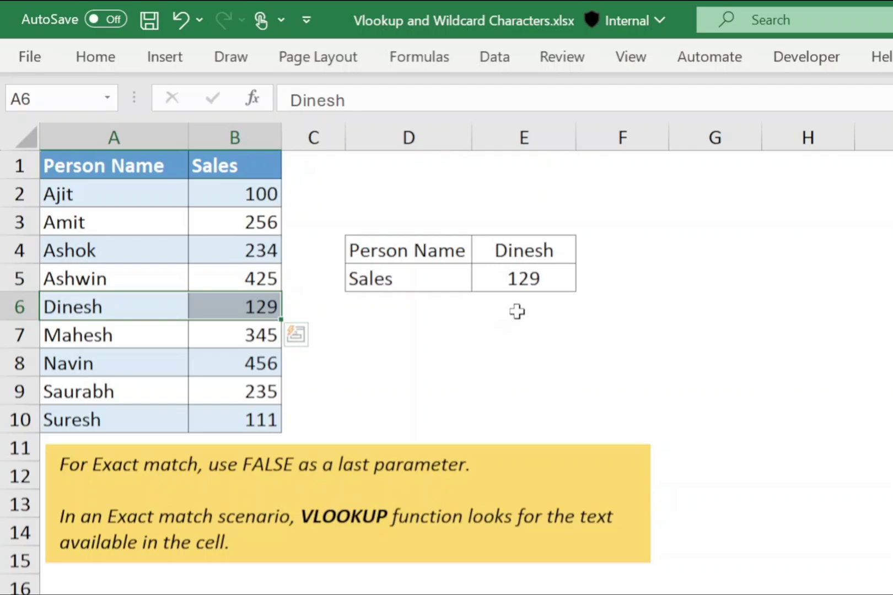
Shorten E4 to 'Di' so the exact-match lookup shows #N/A, then review names A2:A10.
{"action": "left_click", "coordinate": [525, 255]}
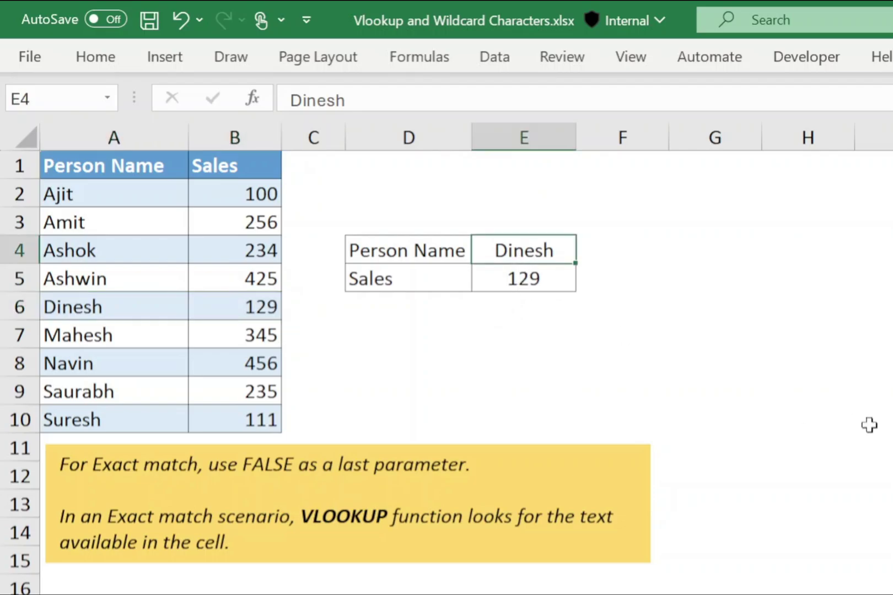
{"action": "type", "text": "Di"}
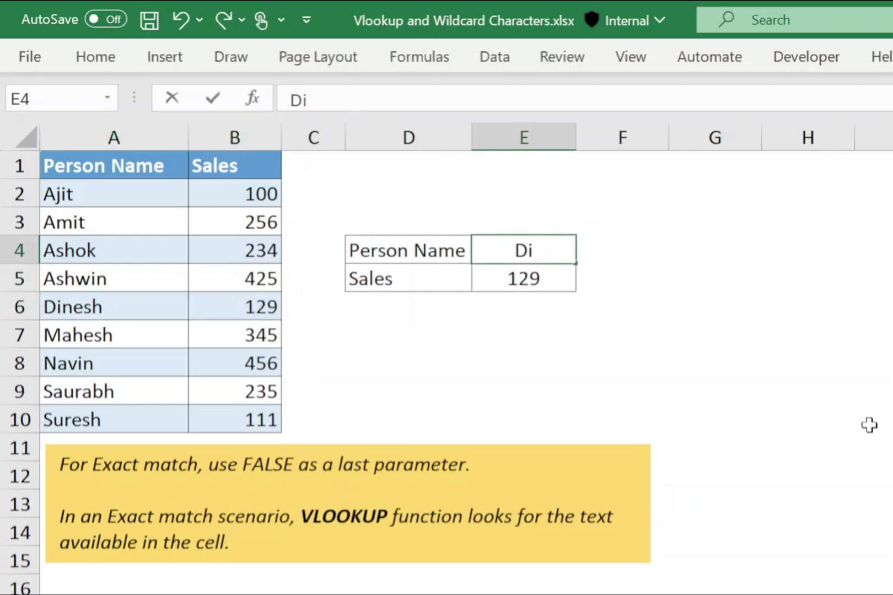
{"action": "key", "text": "Return"}
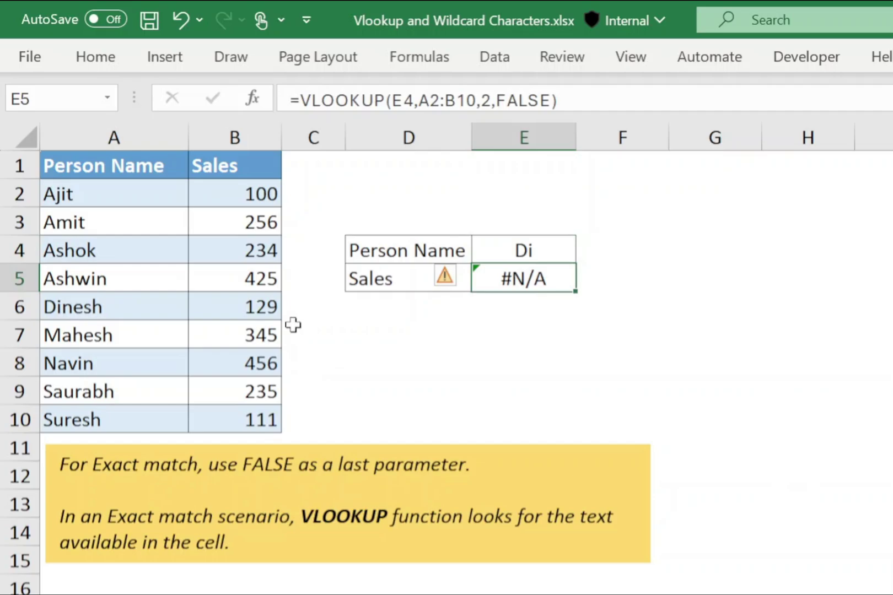
{"action": "left_click", "coordinate": [522, 252]}
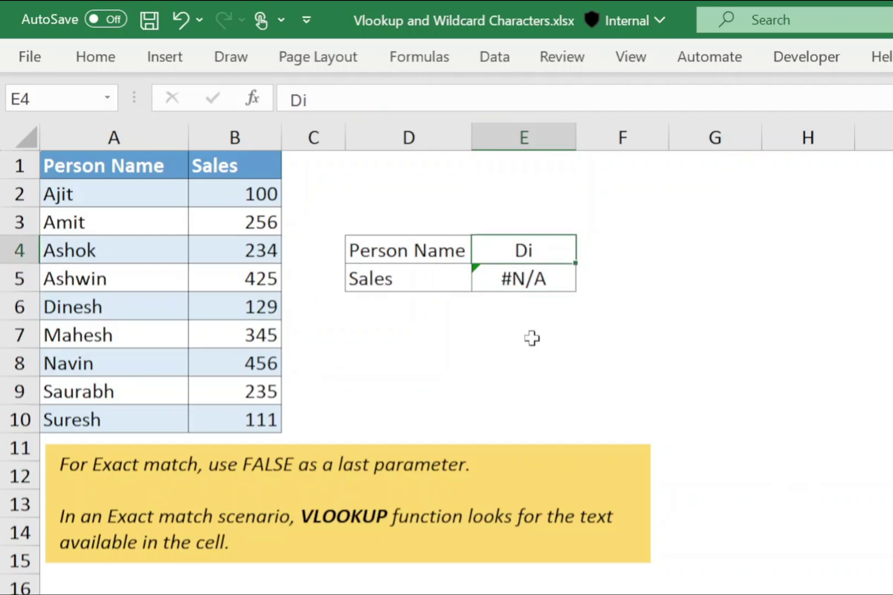
{"action": "left_click", "coordinate": [122, 193]}
{"action": "left_click_drag", "start_coordinate": [121, 215], "coordinate": [147, 418]}
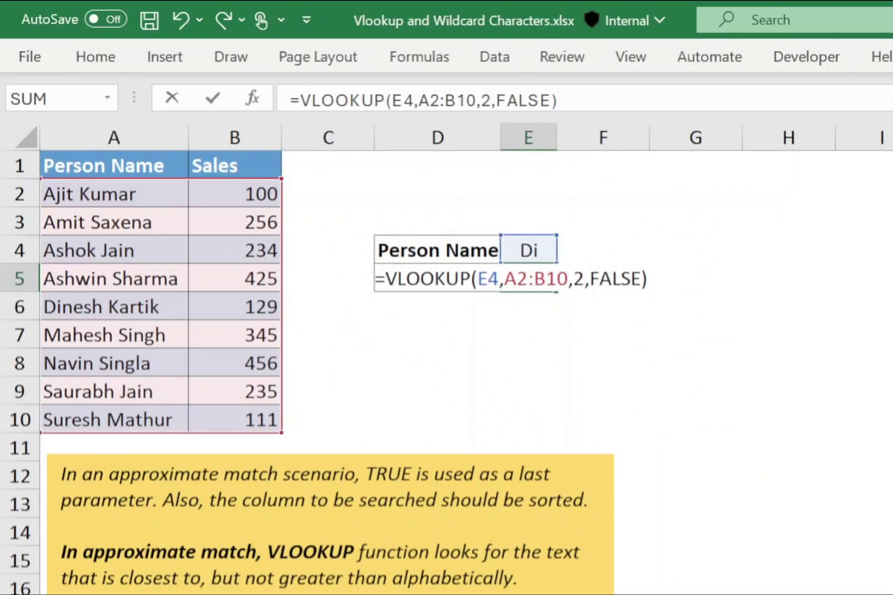
Switch E5's match argument from FALSE to TRUE, returning 425, and compare with Dinesh Kartik's row.
{"action": "key", "text": "BackSpace"}
{"action": "key", "text": "BackSpace"}
{"action": "key", "text": "BackSpace"}
{"action": "key", "text": "BackSpace"}
{"action": "key", "text": "BackSpace"}
{"action": "type", "text": "TRUE"}
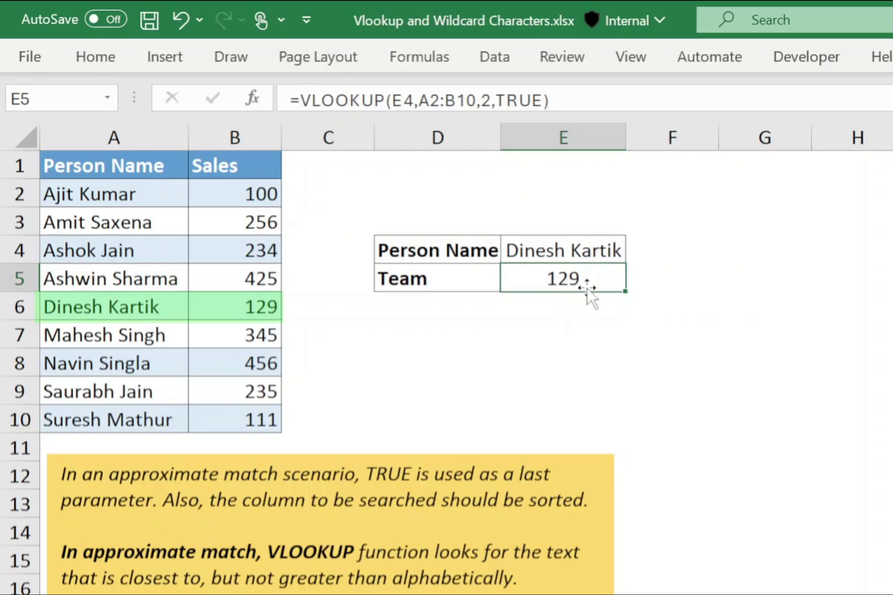
{"action": "left_click_drag", "start_coordinate": [129, 323], "coordinate": [272, 309]}
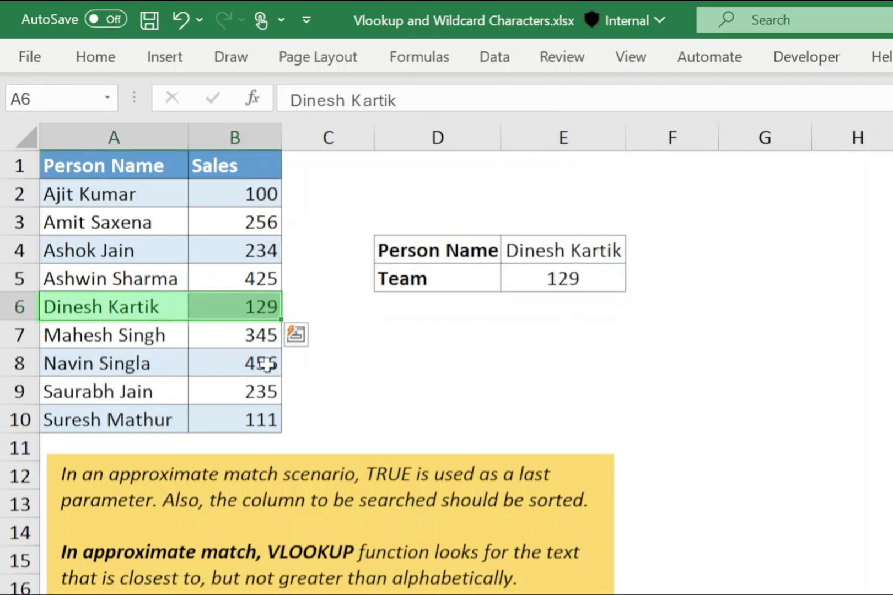
Trim the name in E4 from 'Dinesh Kartik' to 'Dinesh'.
{"action": "left_click", "coordinate": [573, 254]}
{"action": "double_click", "coordinate": [584, 251]}
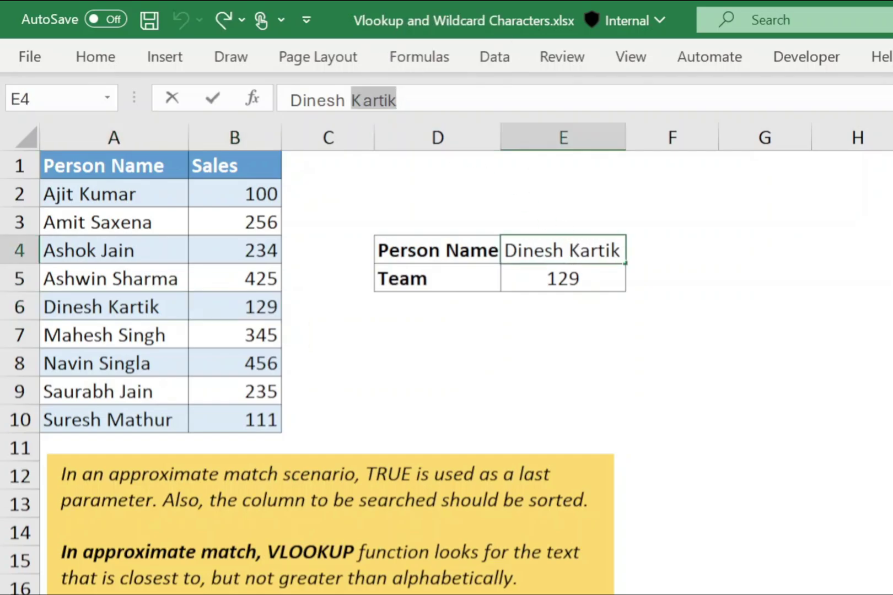
{"action": "key", "text": "BackSpace"}
{"action": "key", "text": "Return"}
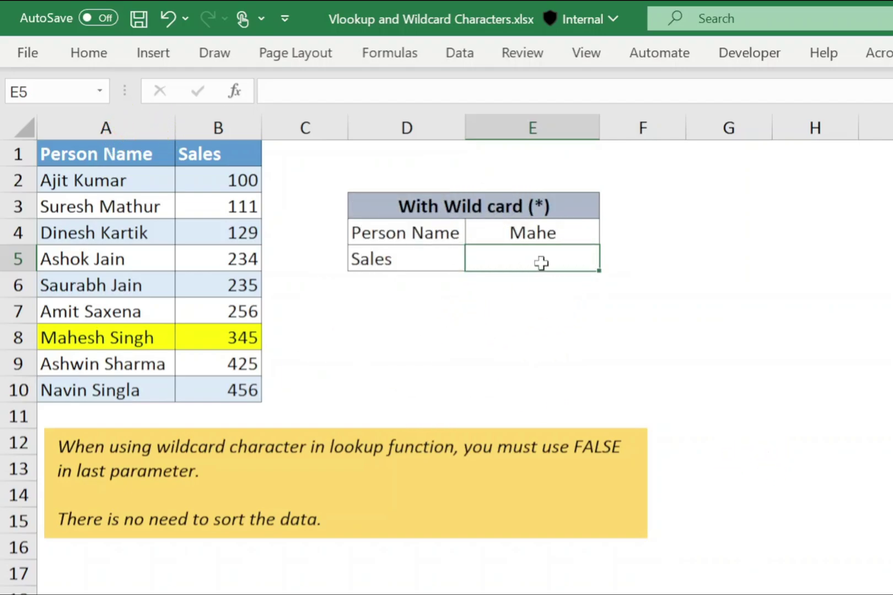
Enter =VLOOKUP($E$4&"*",$A$2:$B$10,2,FALSE) in E5, returning 345 for Mahe.
{"action": "type", "text": "=VLOOK"}
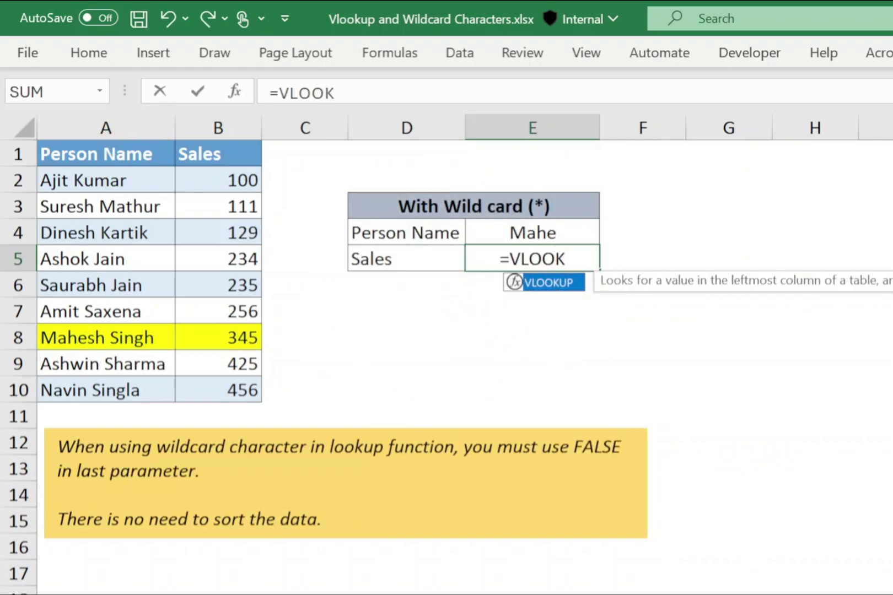
{"action": "type", "text": "UP("}
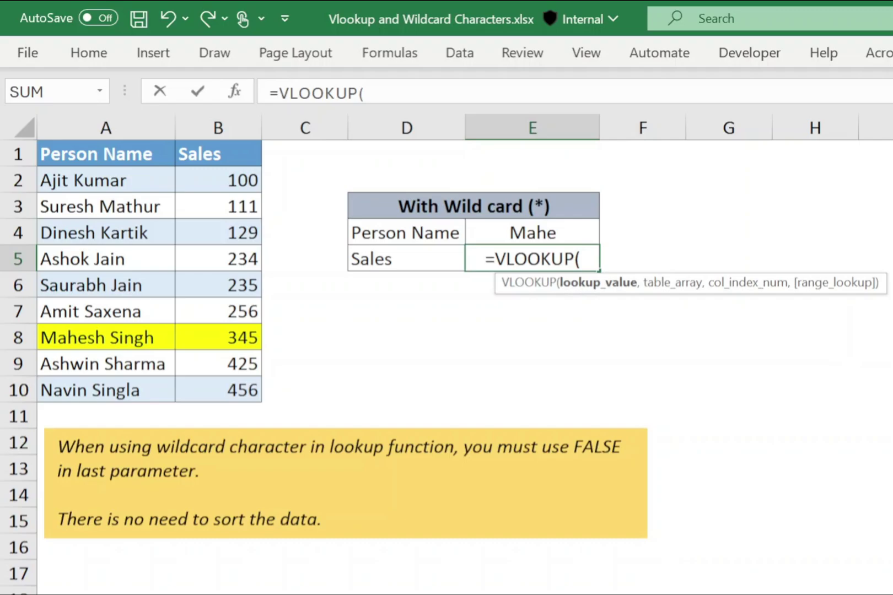
{"action": "left_click", "coordinate": [547, 232]}
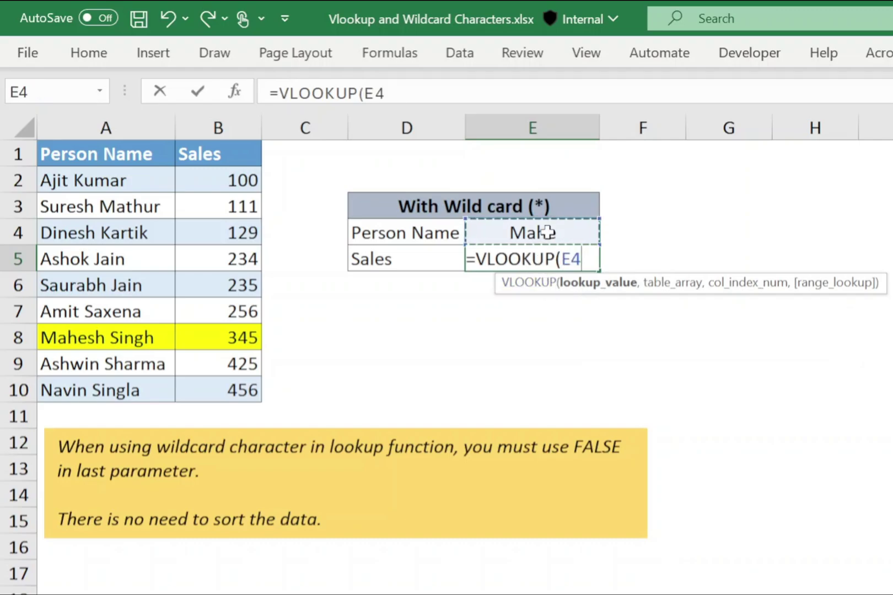
{"action": "key", "text": "F4"}
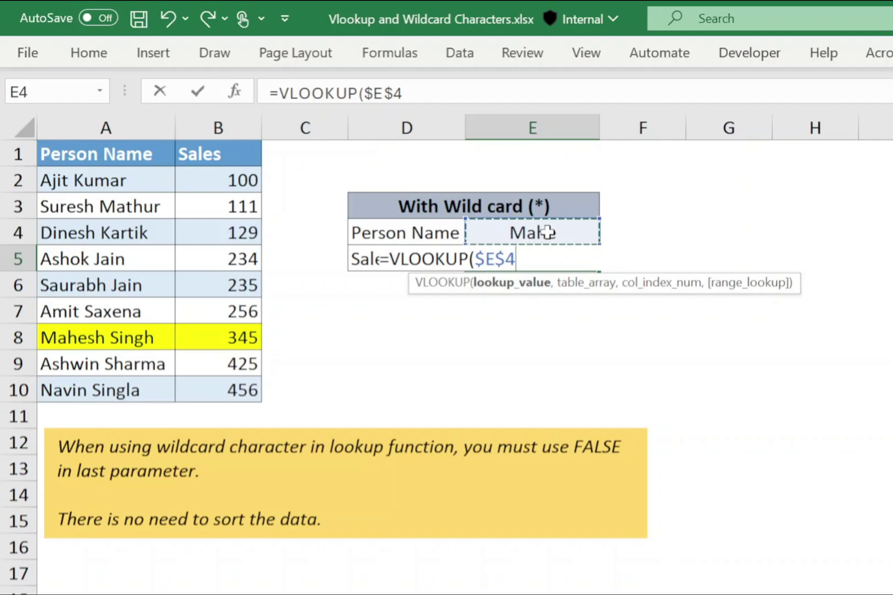
{"action": "type", "text": "&\""}
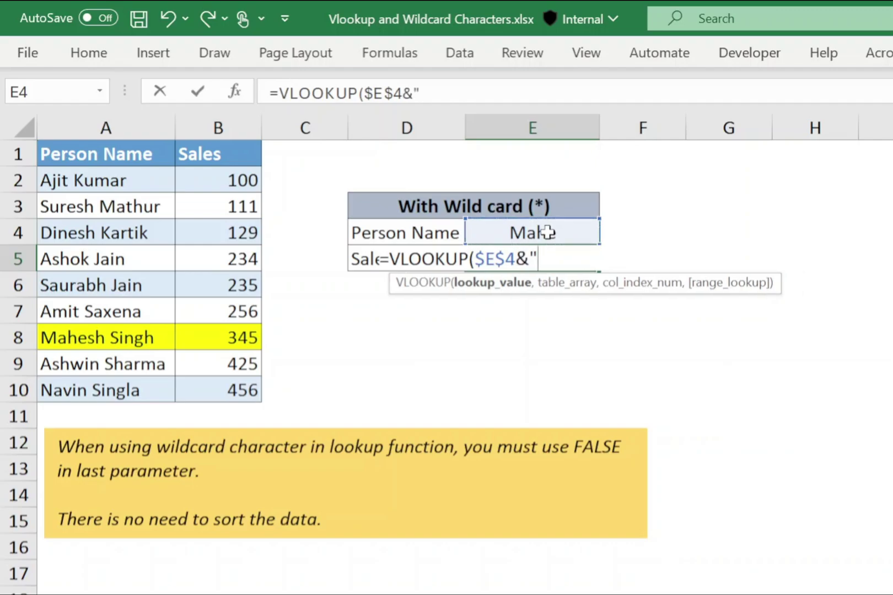
{"action": "type", "text": "*\","}
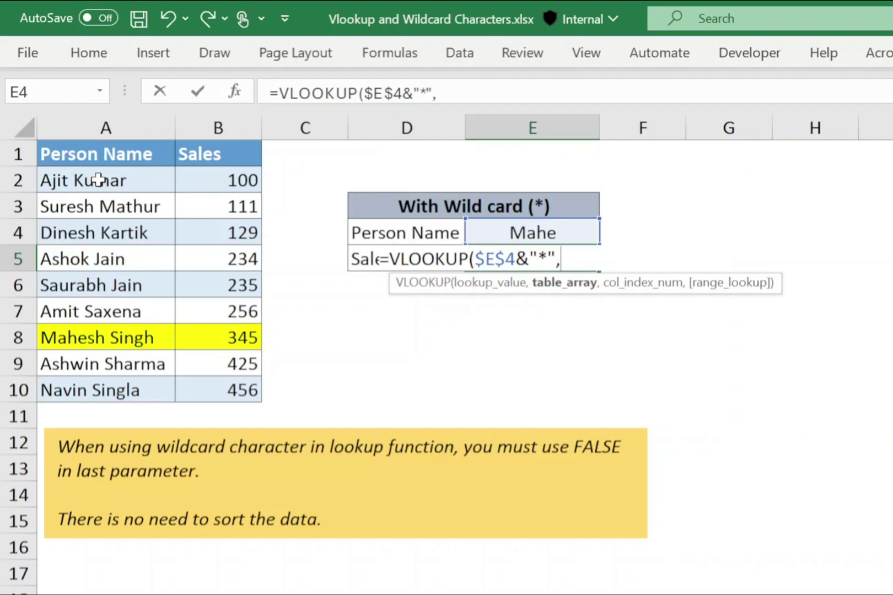
{"action": "left_click_drag", "start_coordinate": [98, 179], "coordinate": [201, 388]}
{"action": "key", "text": "F4"}
{"action": "type", "text": ","}
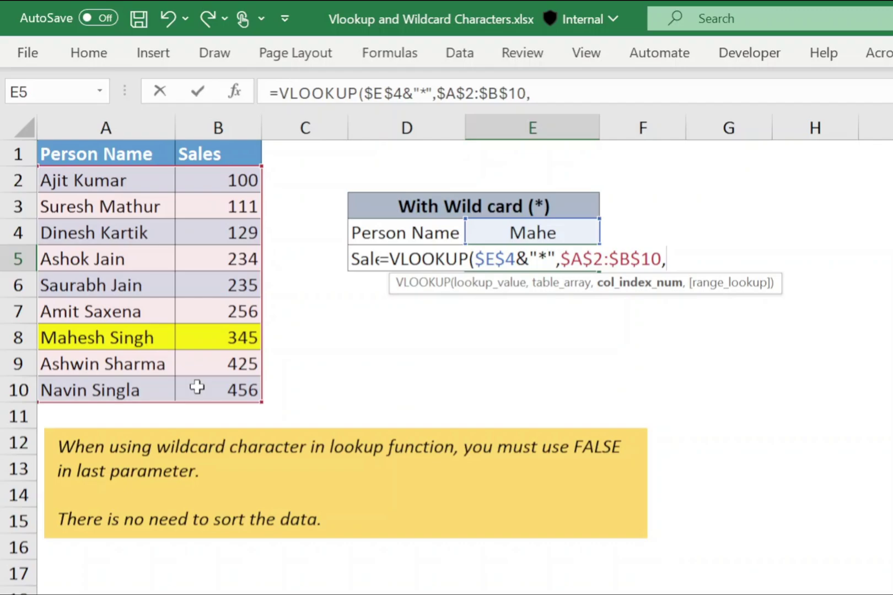
{"action": "type", "text": "2,"}
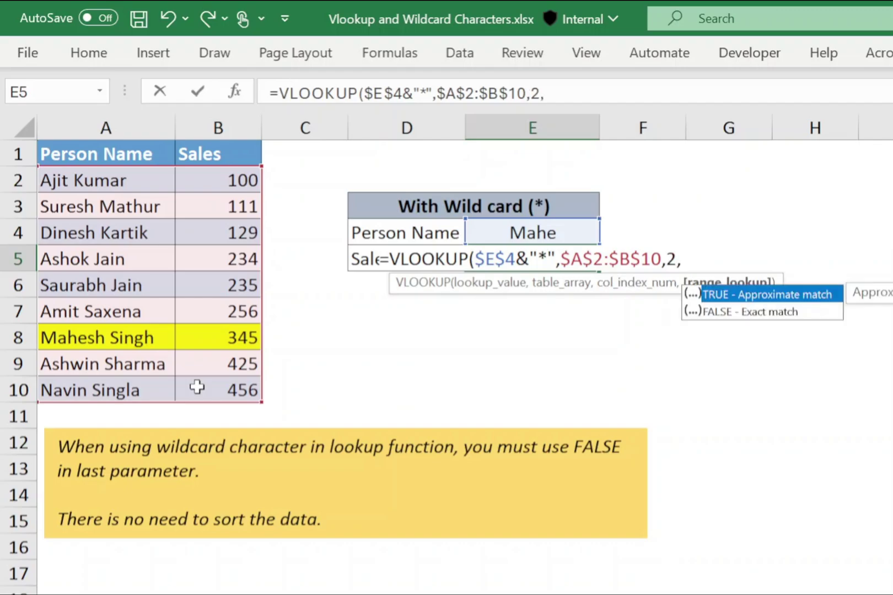
{"action": "type", "text": "FALSE)"}
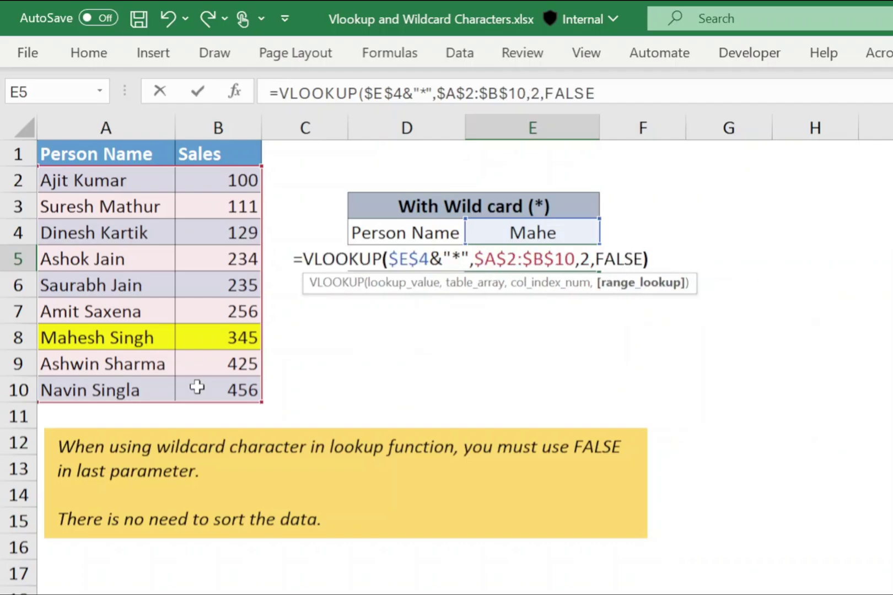
{"action": "key", "text": "Return"}
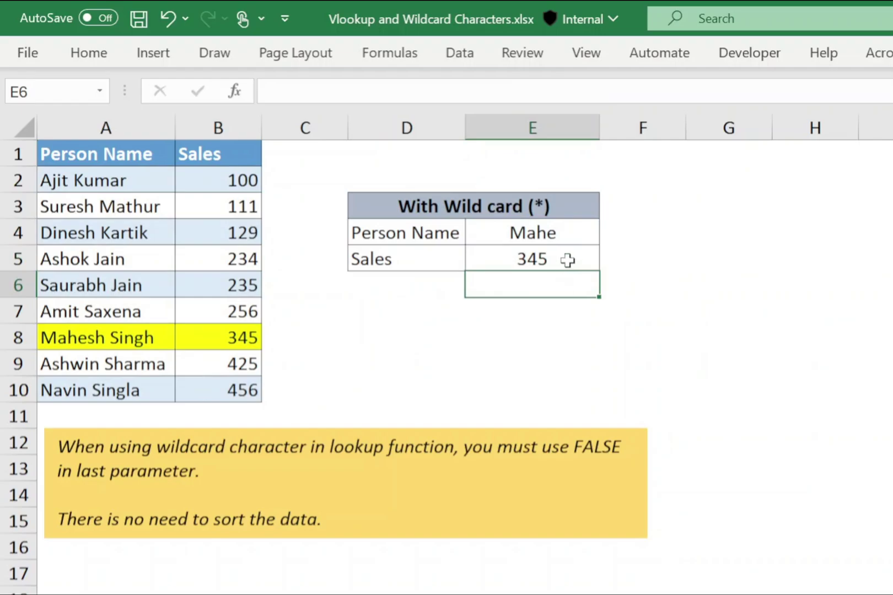
Change the lookup name in E4 to 'Ashok' so E5 returns 234.
{"action": "left_click", "coordinate": [568, 260]}
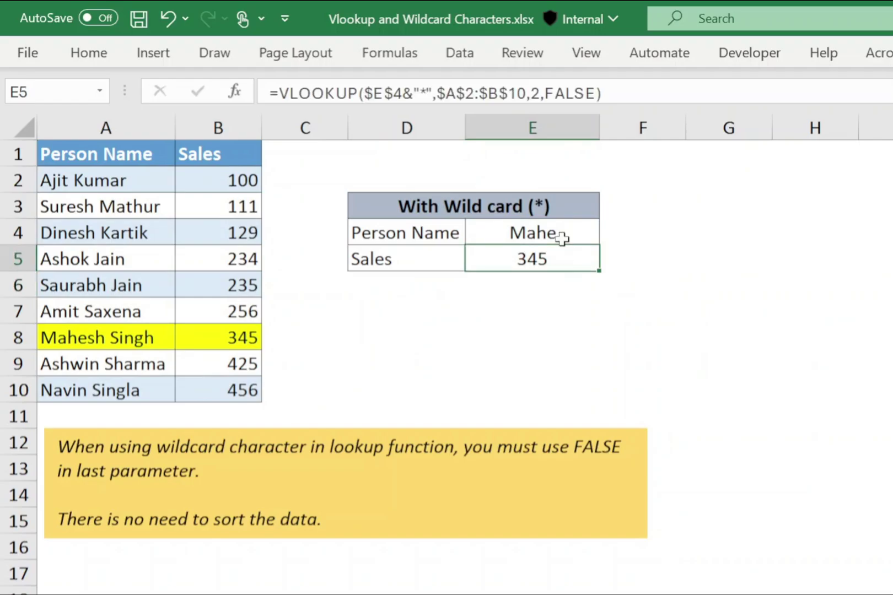
{"action": "left_click", "coordinate": [564, 235]}
{"action": "type", "text": "Ashok"}
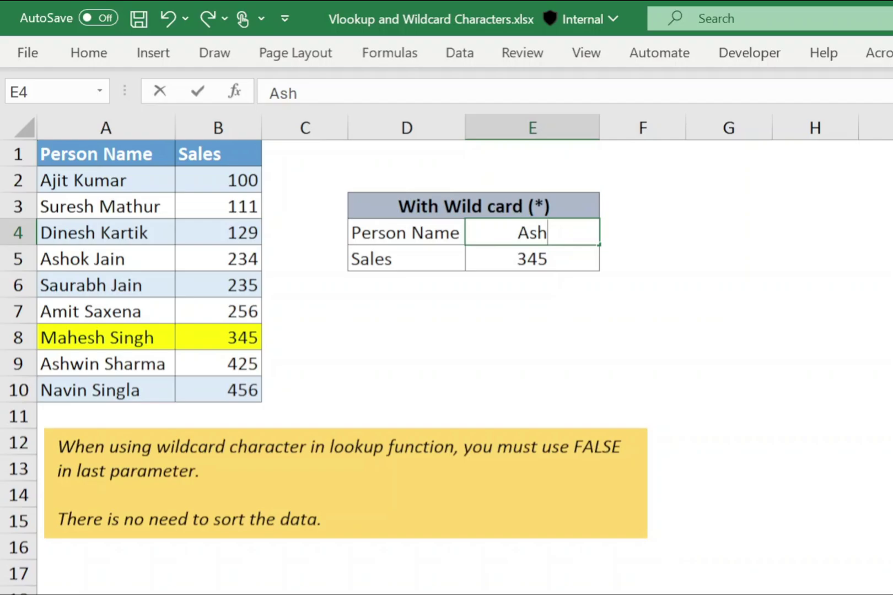
{"action": "key", "text": "Return"}
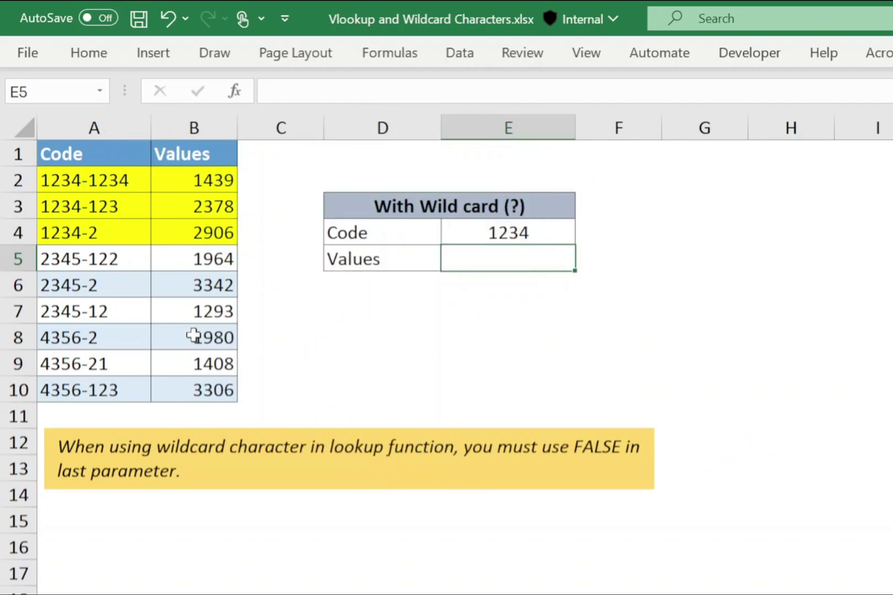
Enter =VLOOKUP(E4&"-?",$A$2:$B$10,2,FALSE) in the Values cell E5.
{"action": "type", "text": "=VLOOKUP("}
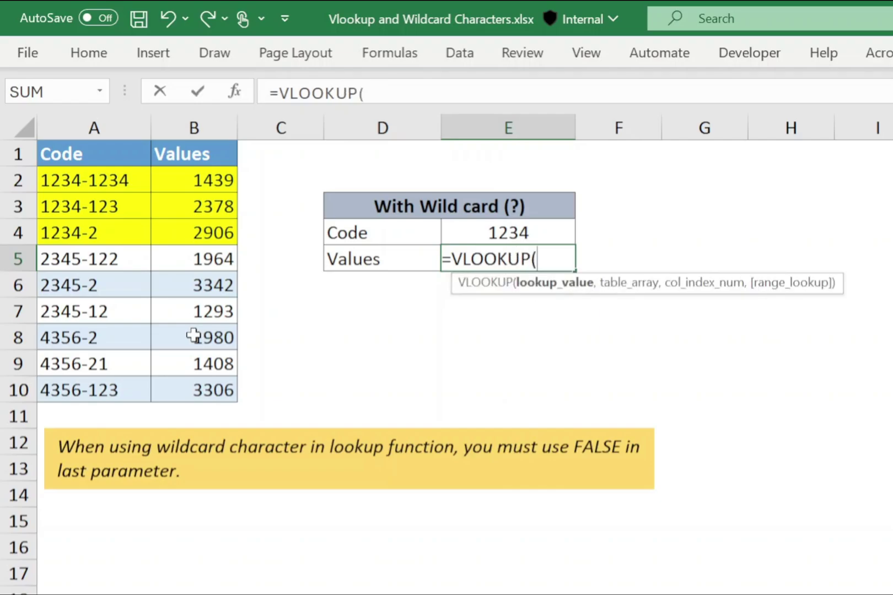
{"action": "left_click", "coordinate": [488, 234]}
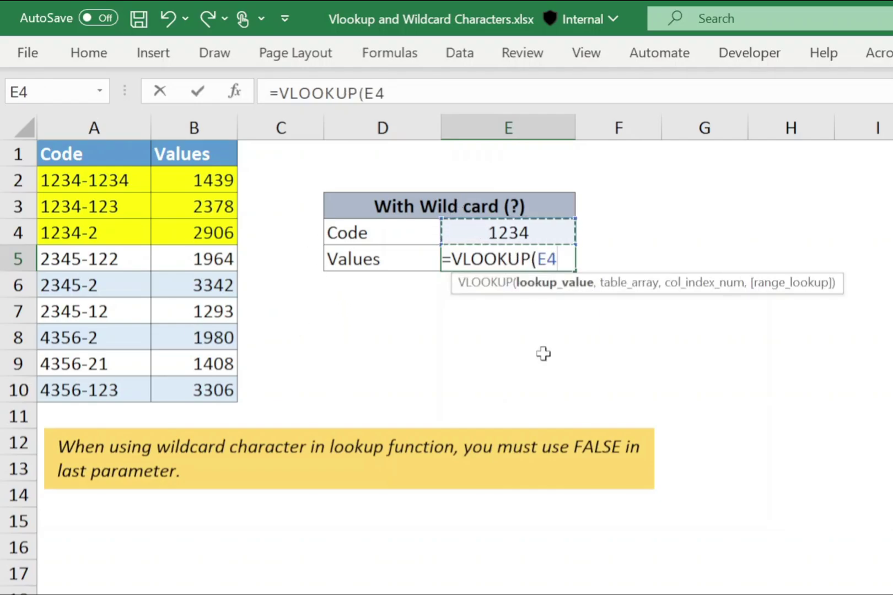
{"action": "type", "text": "&"}
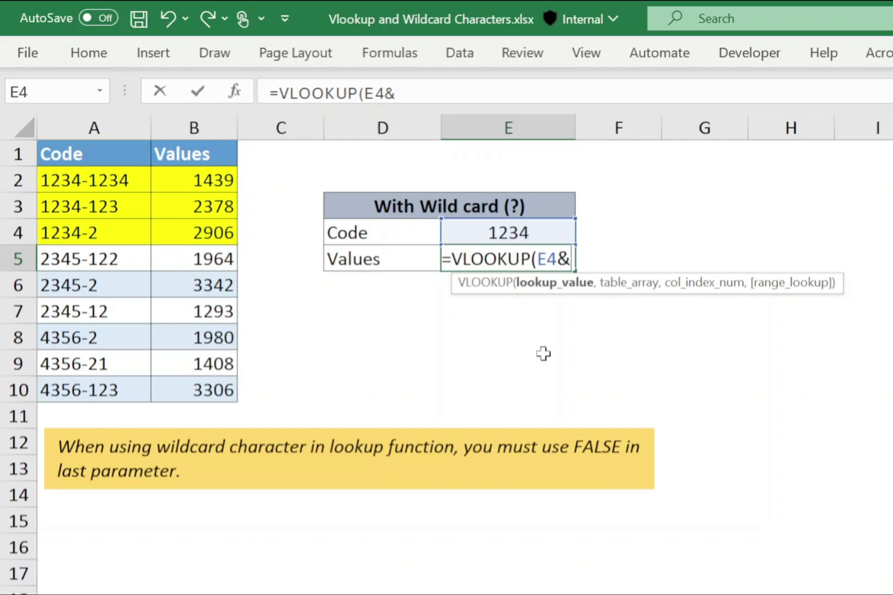
{"action": "type", "text": "\"-"}
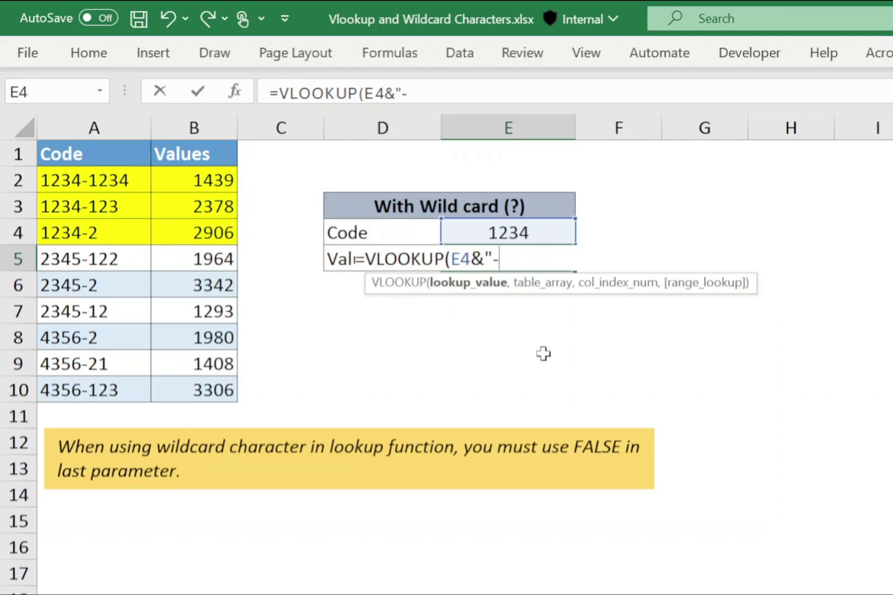
{"action": "type", "text": "?\","}
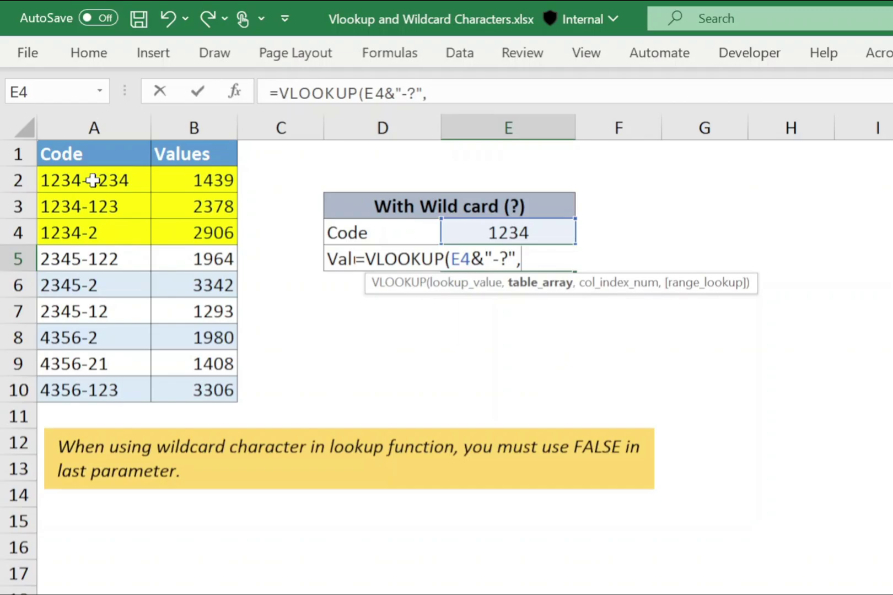
{"action": "left_click_drag", "start_coordinate": [93, 180], "coordinate": [221, 392]}
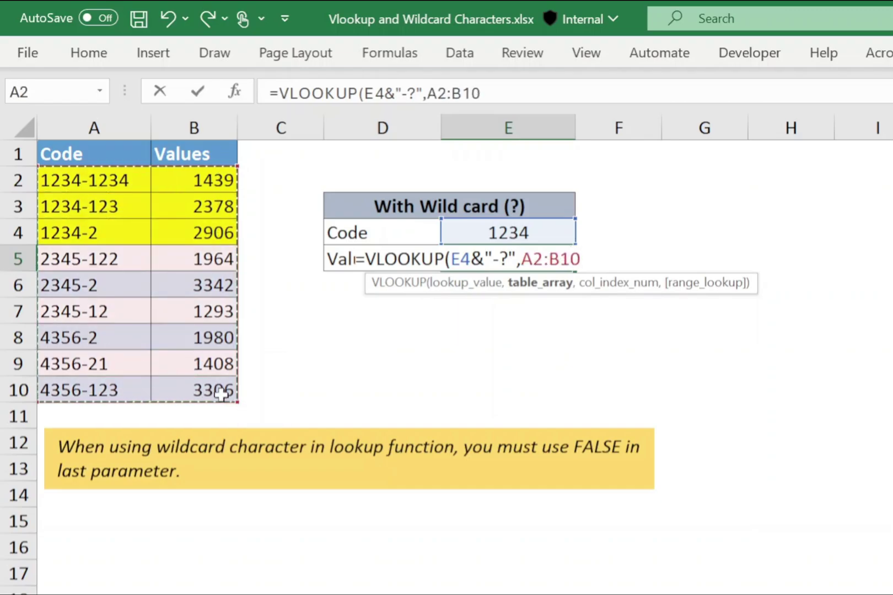
{"action": "key", "text": "F4"}
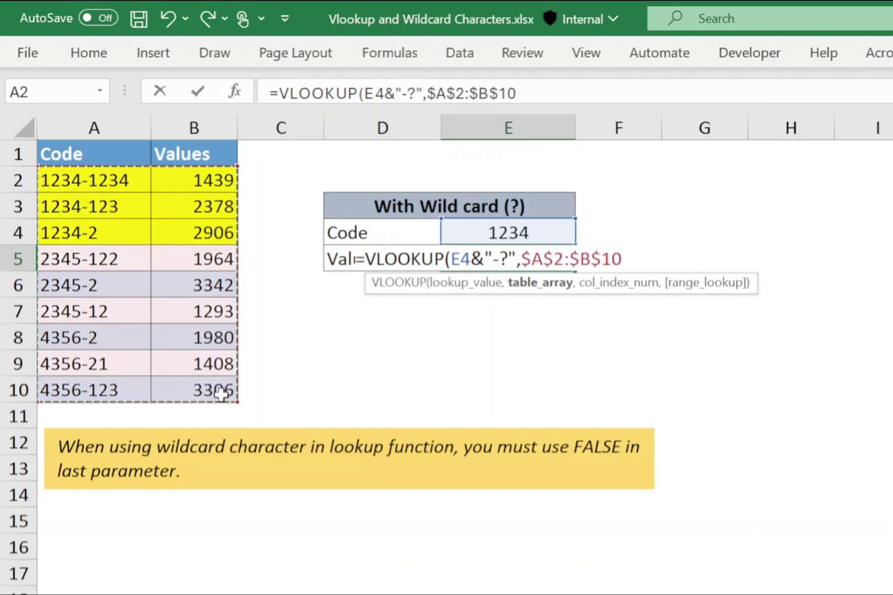
{"action": "type", "text": ",2,"}
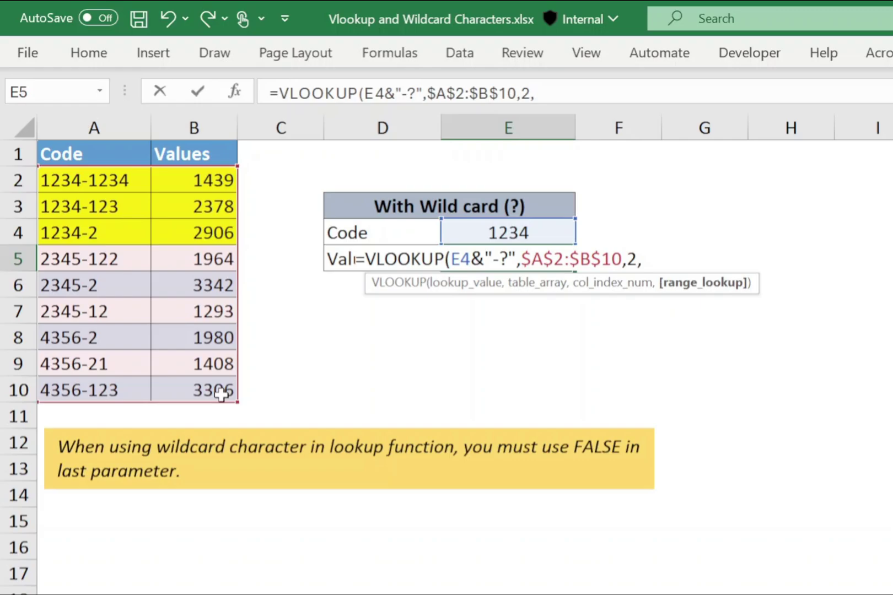
{"action": "type", "text": "FALSE)"}
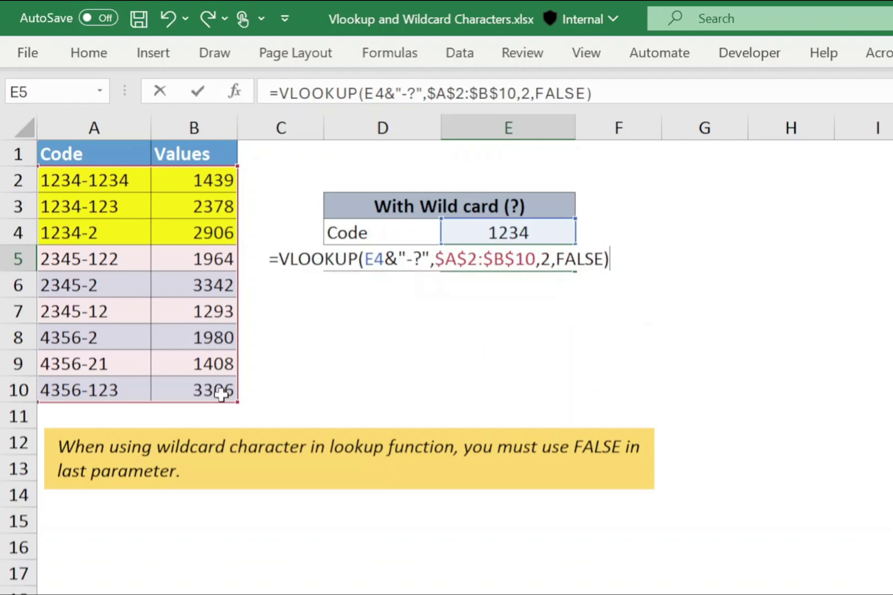
{"action": "key", "text": "Return"}
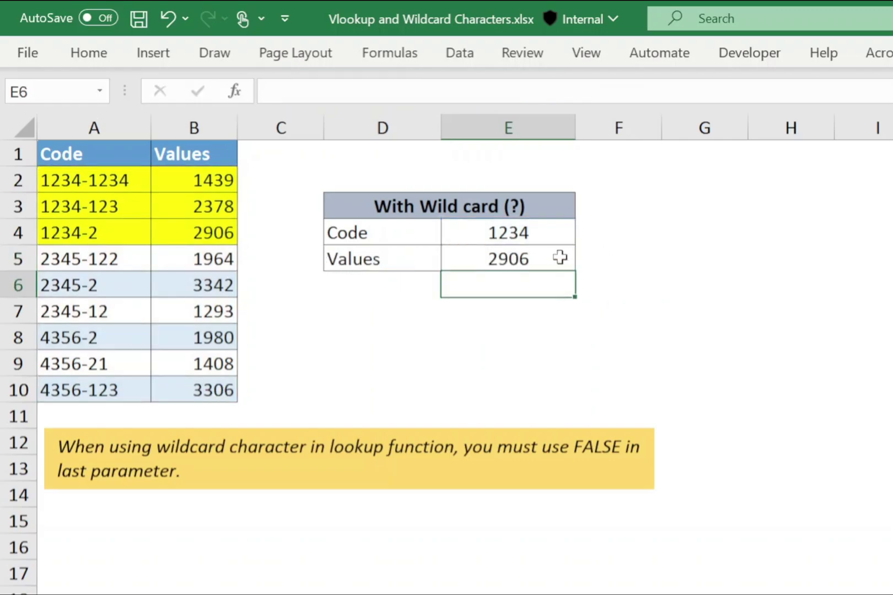
Compare E5's result 2906 with the matching code 1234-2 in A4.
{"action": "left_click", "coordinate": [562, 256]}
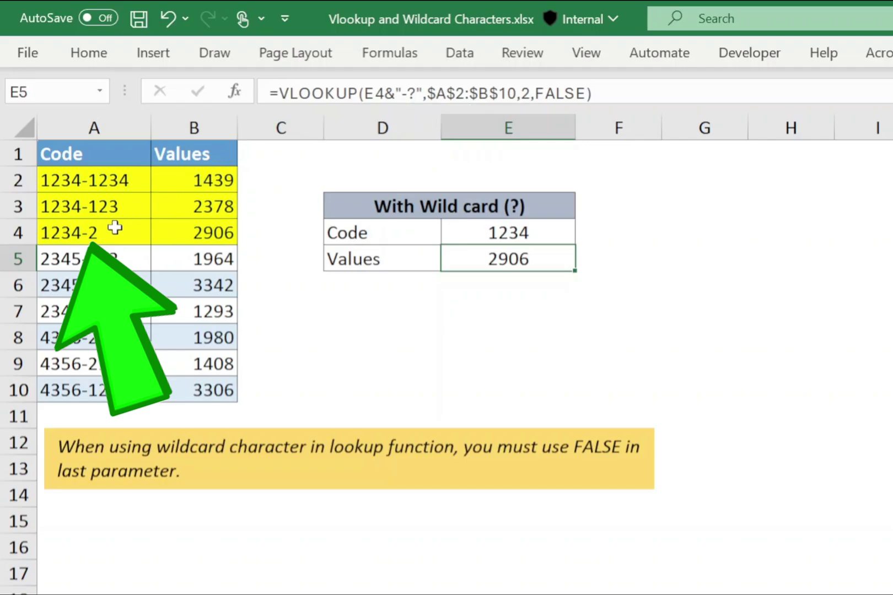
{"action": "left_click", "coordinate": [114, 227]}
{"action": "left_click", "coordinate": [504, 263]}
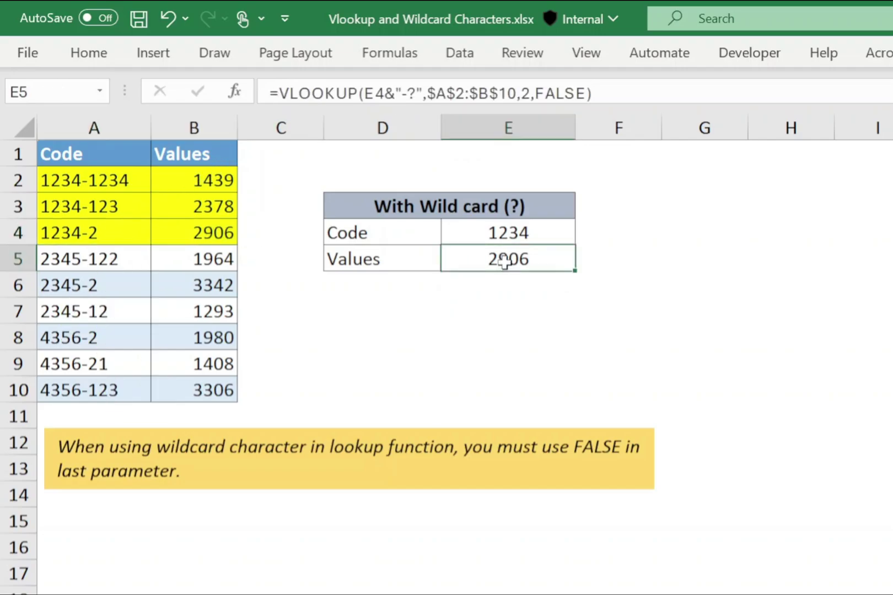
Change E5's wildcard from "-?" to "-*", returning 1439 from the first match 1234-1234.
{"action": "double_click", "coordinate": [411, 92]}
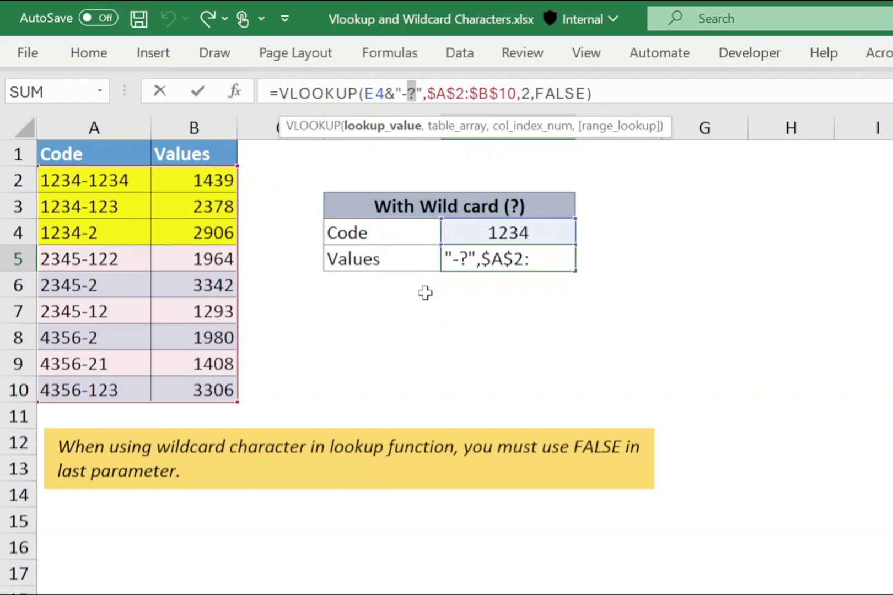
{"action": "type", "text": "*"}
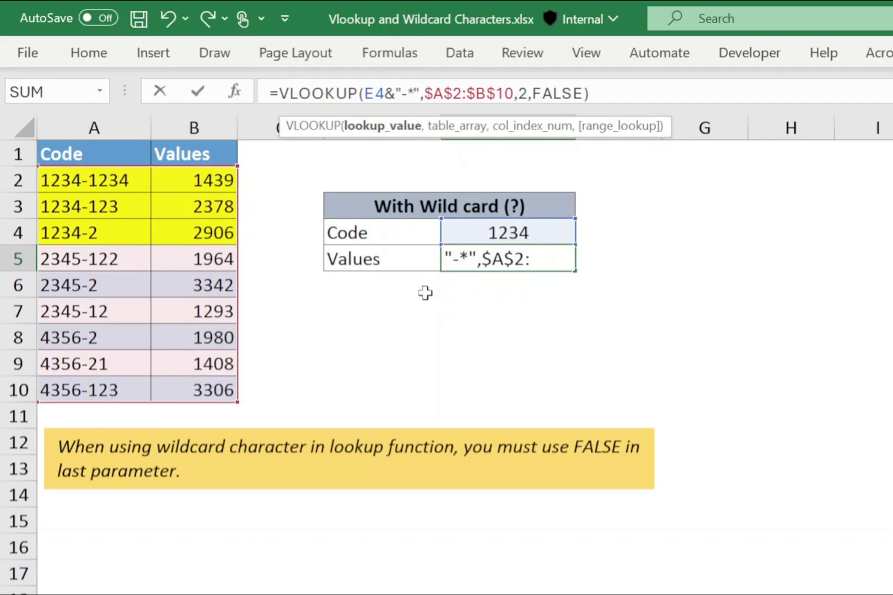
{"action": "key", "text": "Return"}
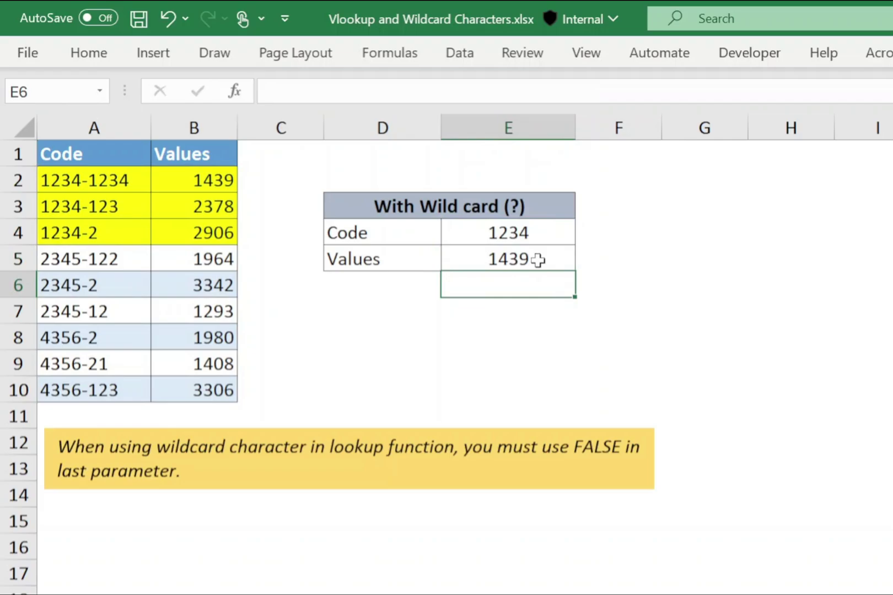
{"action": "left_click", "coordinate": [538, 260]}
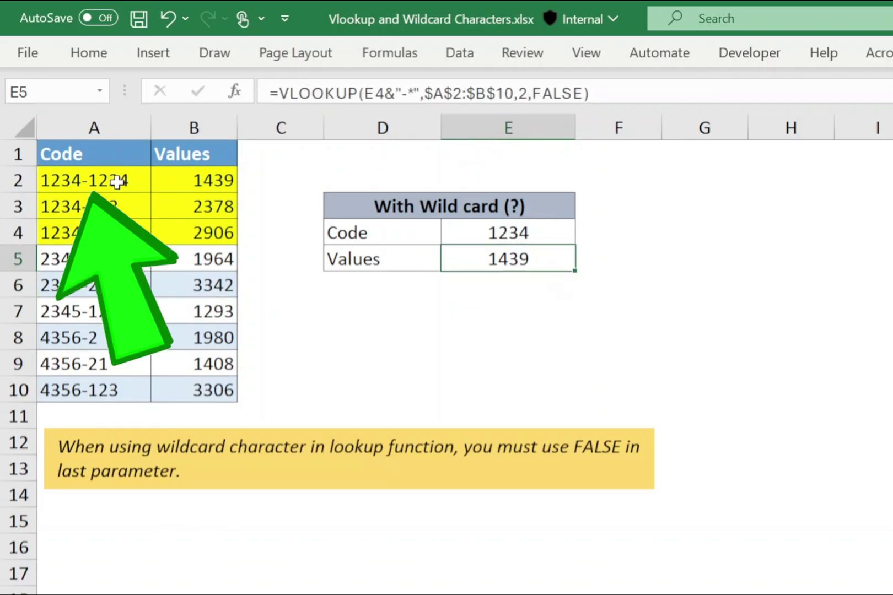
{"action": "left_click_drag", "start_coordinate": [118, 182], "coordinate": [168, 179]}
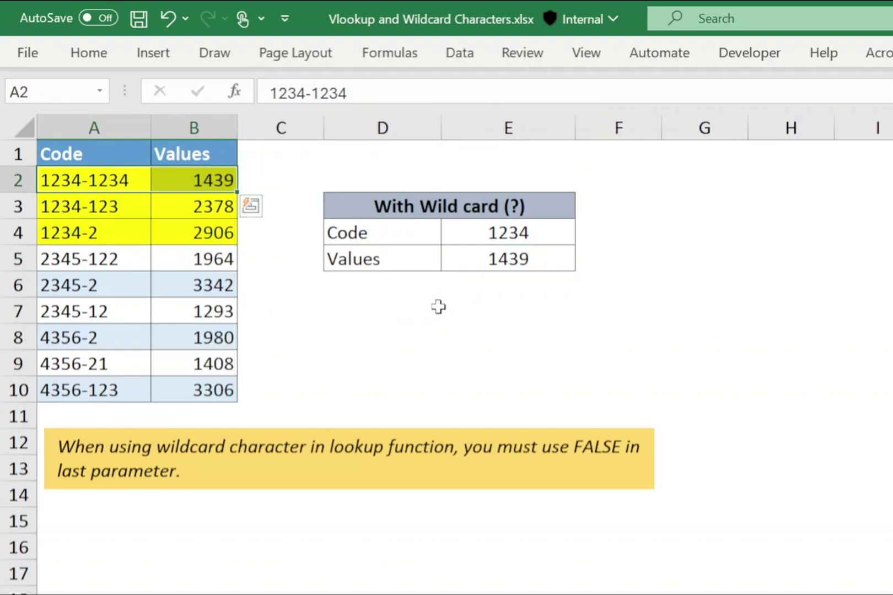
{"action": "left_click", "coordinate": [493, 260]}
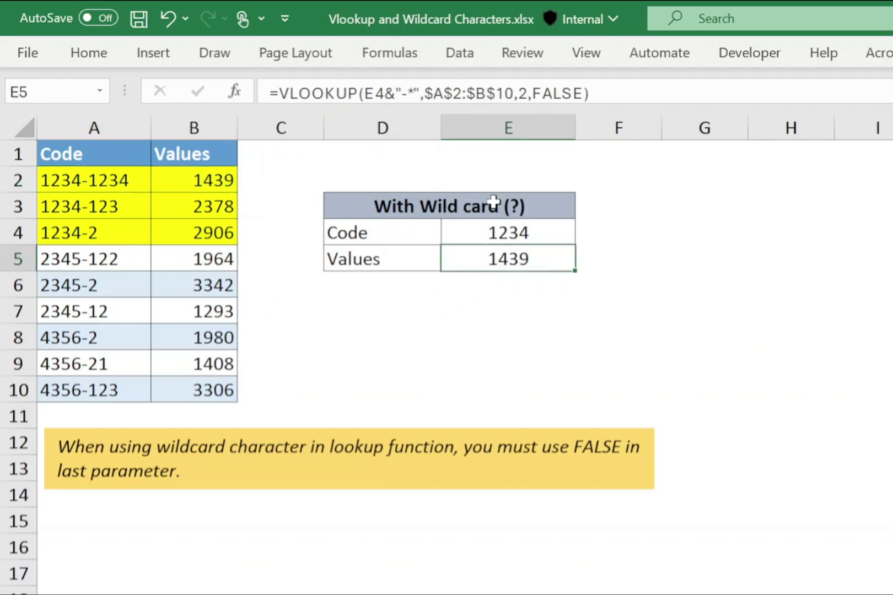
Change E5's wildcard to "-???" so the code lookup returns 2378.
{"action": "left_click", "coordinate": [427, 93]}
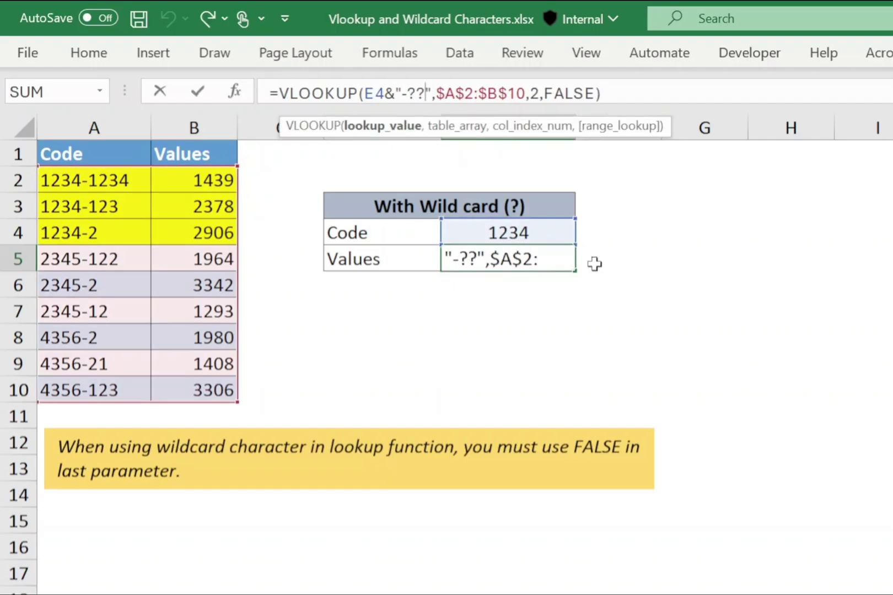
{"action": "type", "text": "?"}
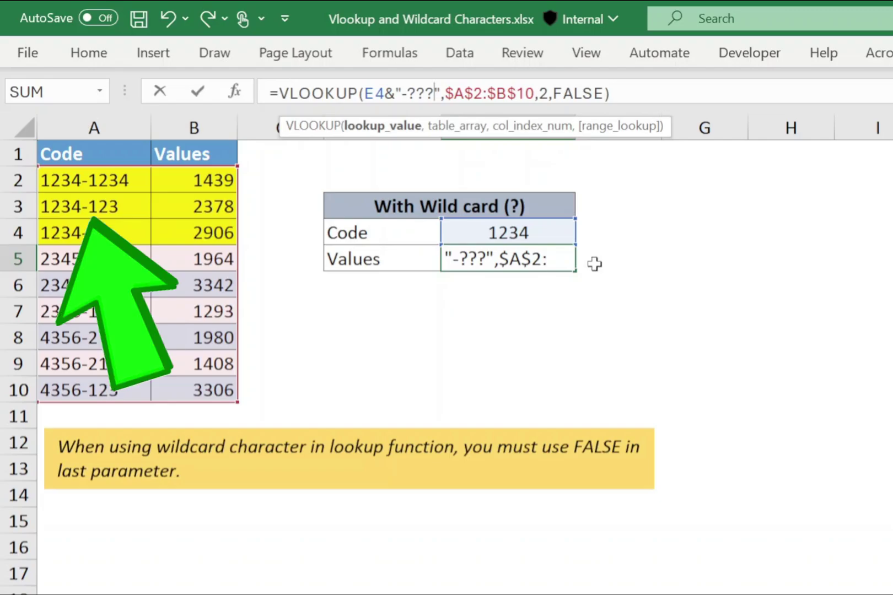
{"action": "key", "text": "Return"}
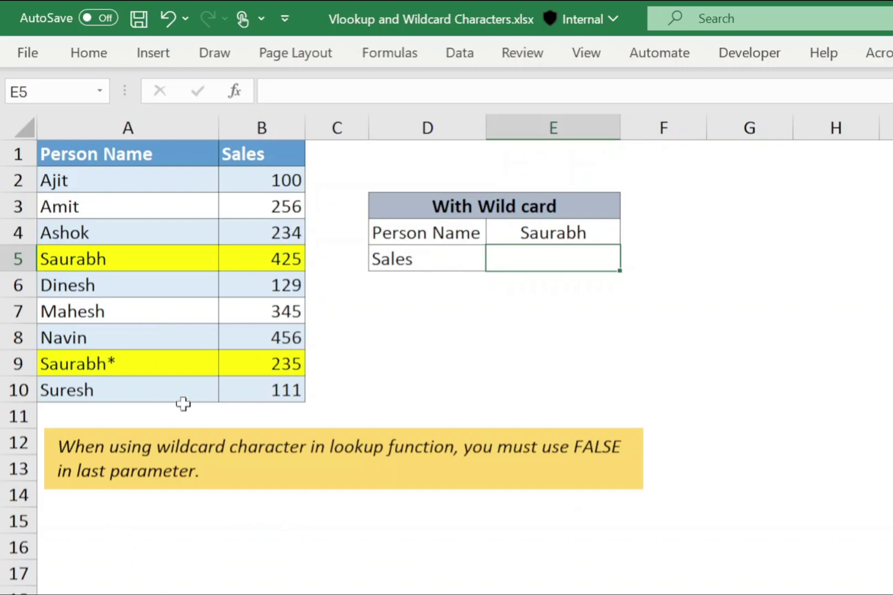
{"action": "left_click", "coordinate": [130, 260]}
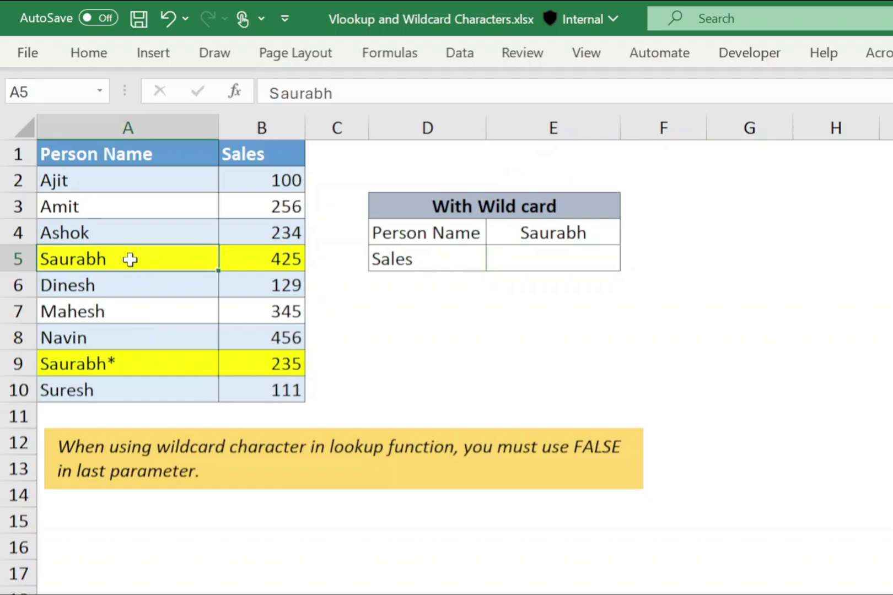
{"action": "left_click", "coordinate": [147, 362]}
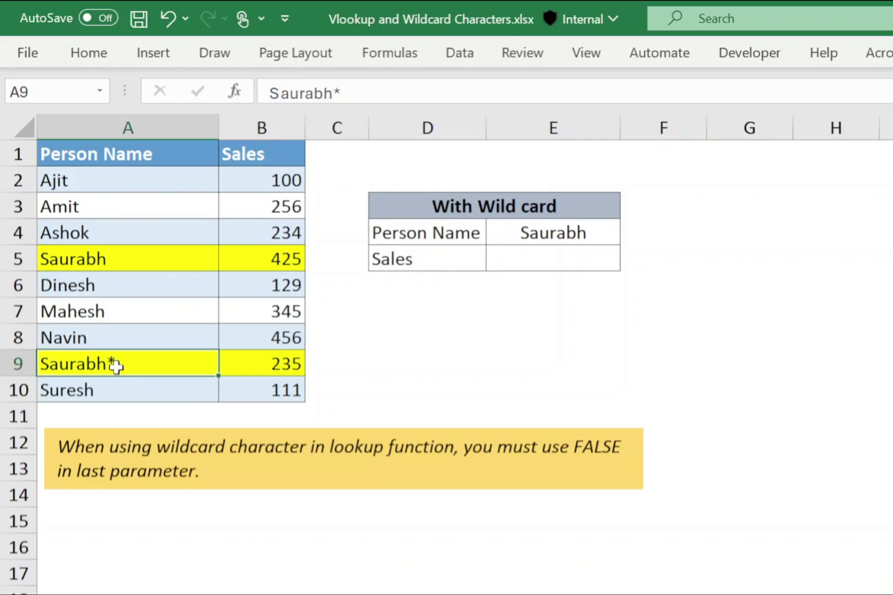
{"action": "left_click", "coordinate": [522, 259]}
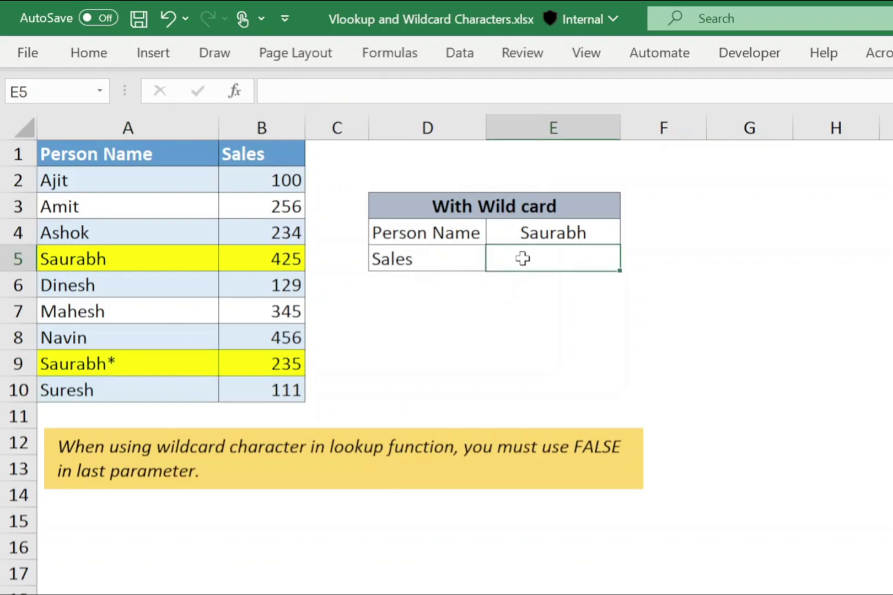
Enter =VLOOKUP(E4&"*",A2:B10,2,FALSE) in Sales cell E5, returning 425 for the entered name.
{"action": "type", "text": "="}
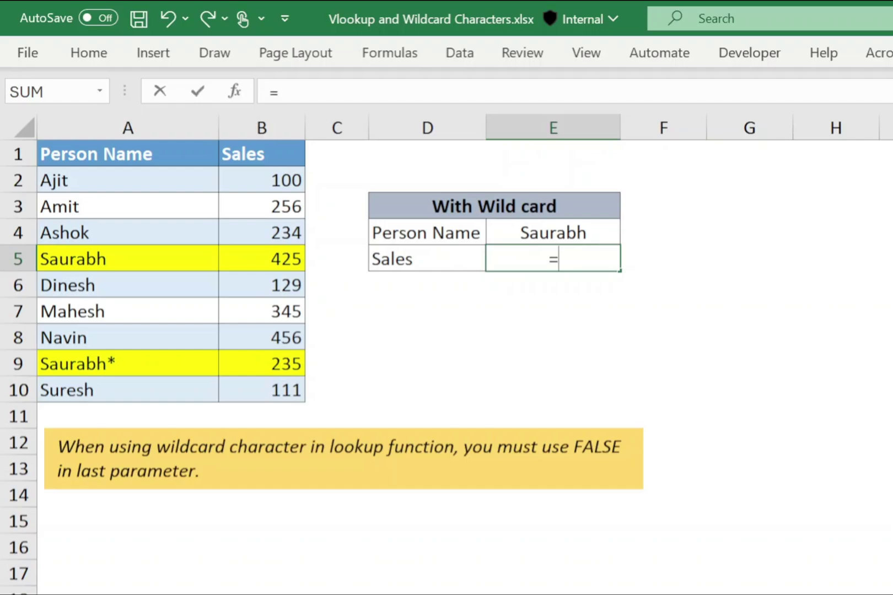
{"action": "type", "text": "VLOOKUP("}
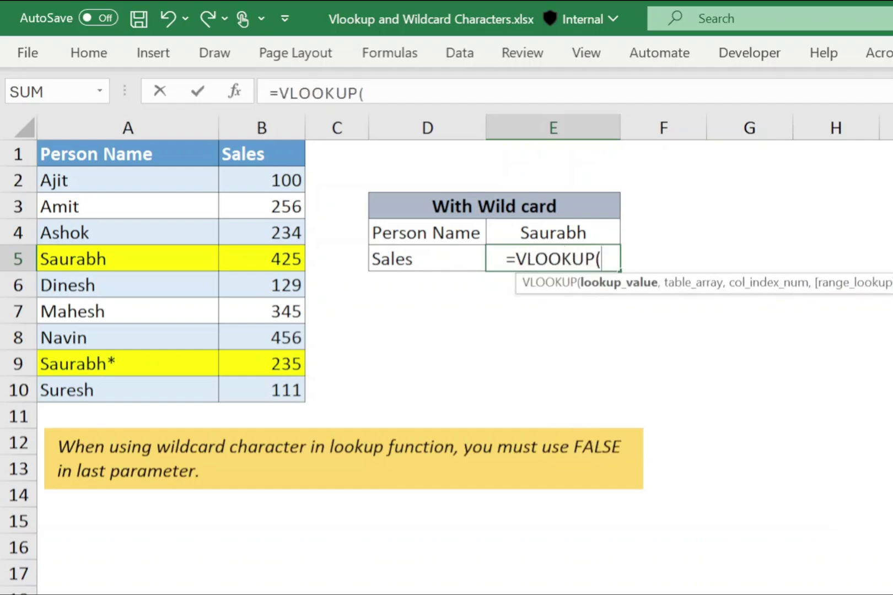
{"action": "left_click", "coordinate": [573, 236]}
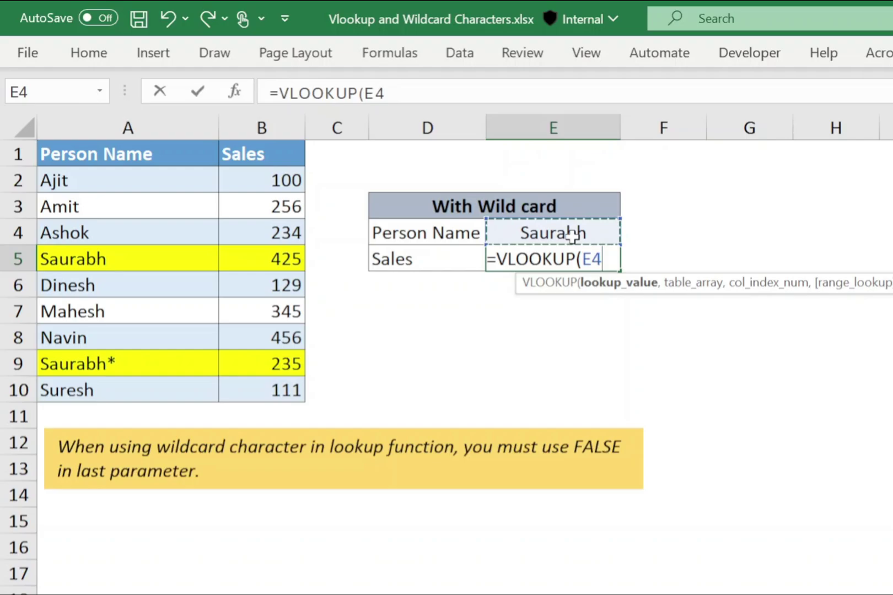
{"action": "type", "text": "&"}
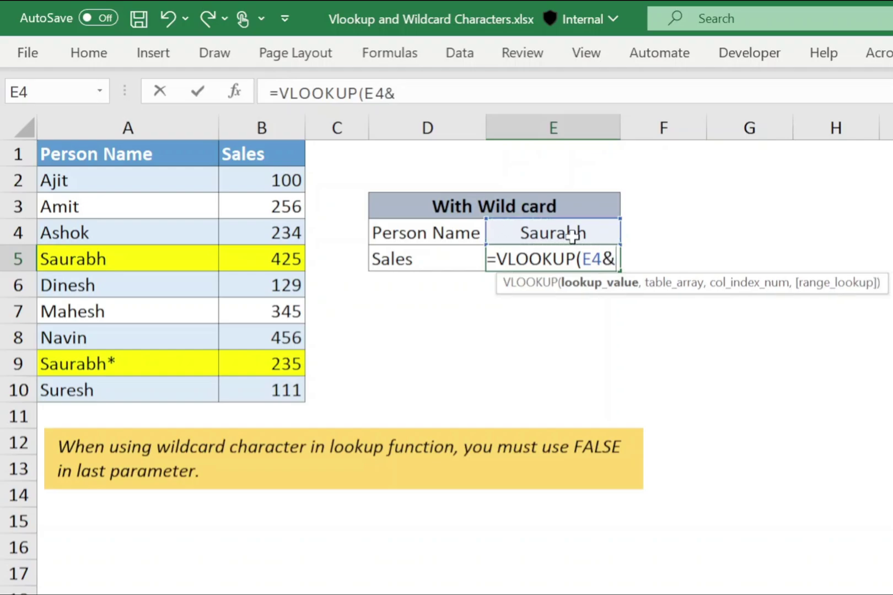
{"action": "type", "text": "\"*"}
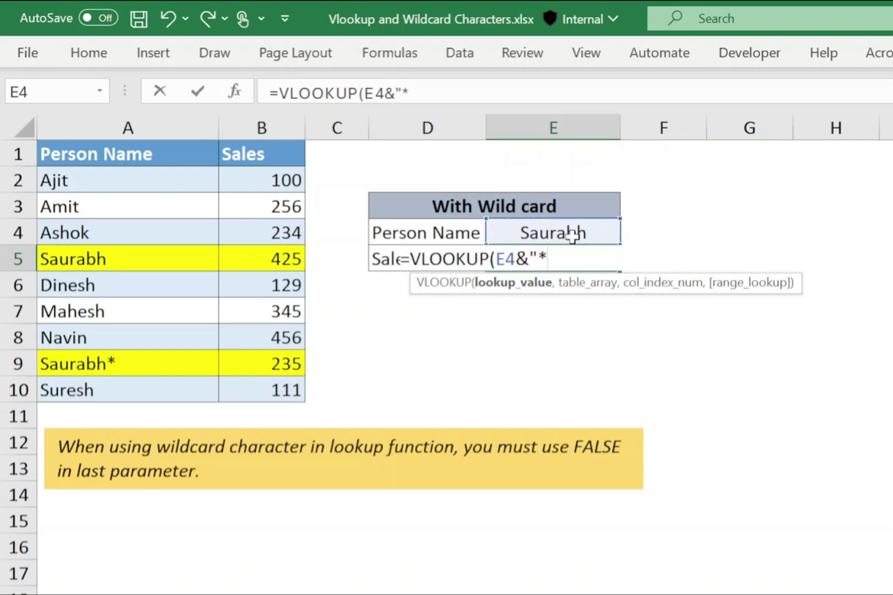
{"action": "type", "text": "\","}
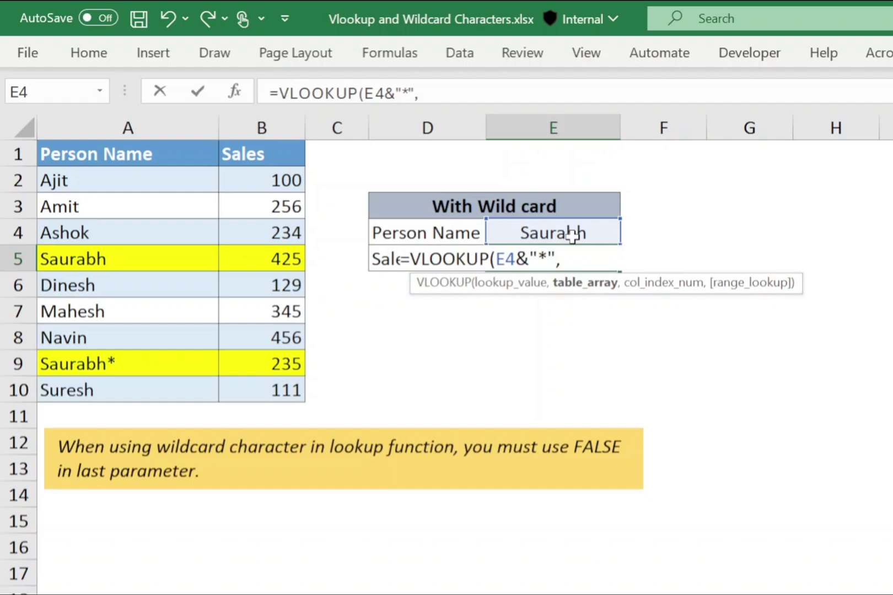
{"action": "left_click_drag", "start_coordinate": [165, 180], "coordinate": [247, 378]}
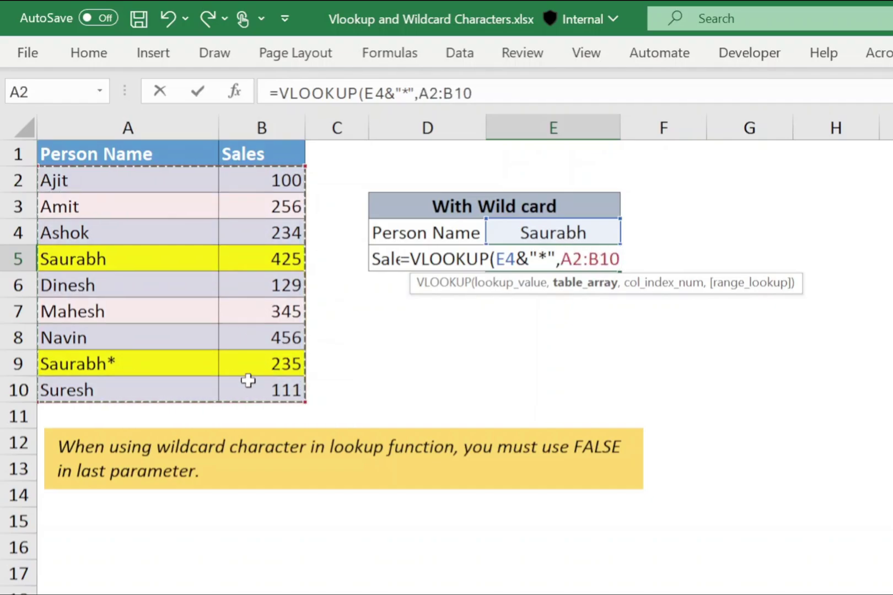
{"action": "type", "text": ",2,FALSE)"}
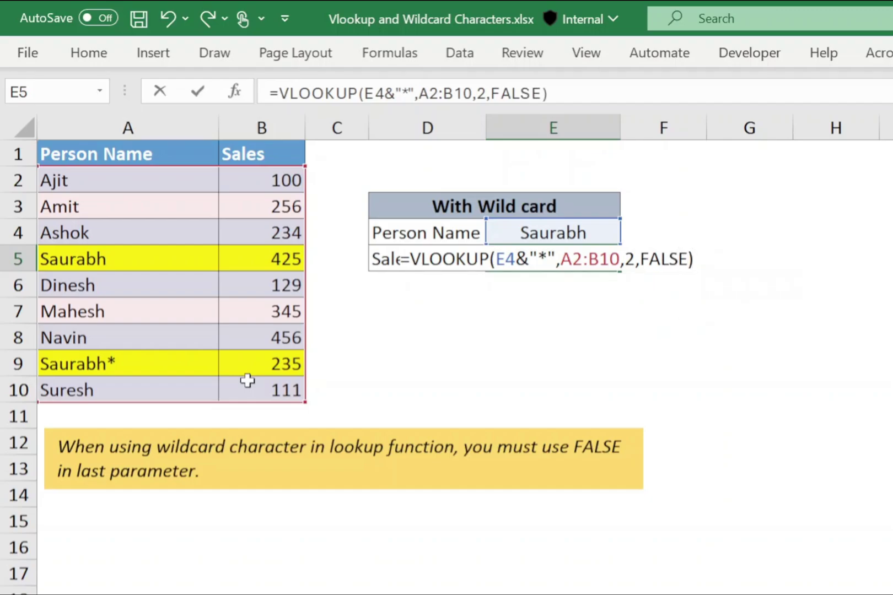
{"action": "key", "text": "Return"}
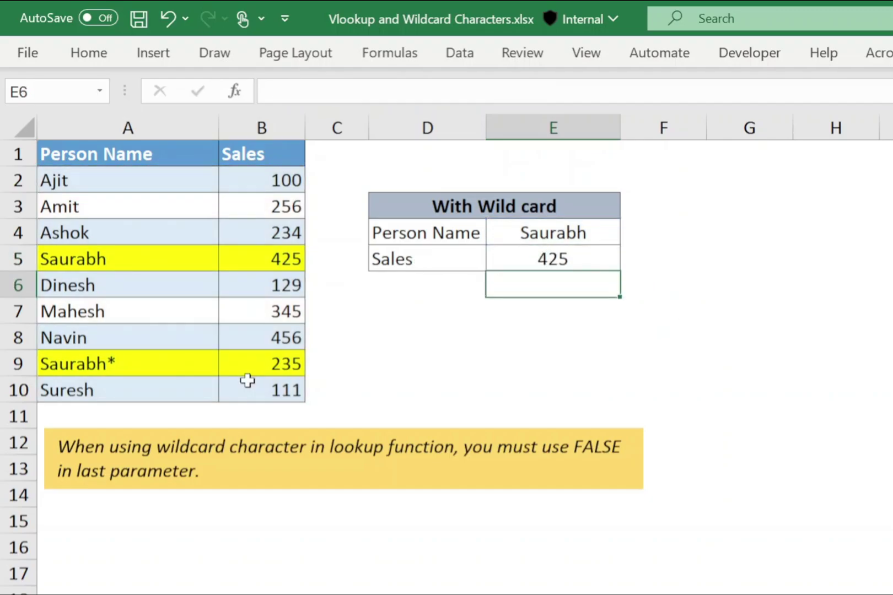
{"action": "left_click", "coordinate": [530, 259]}
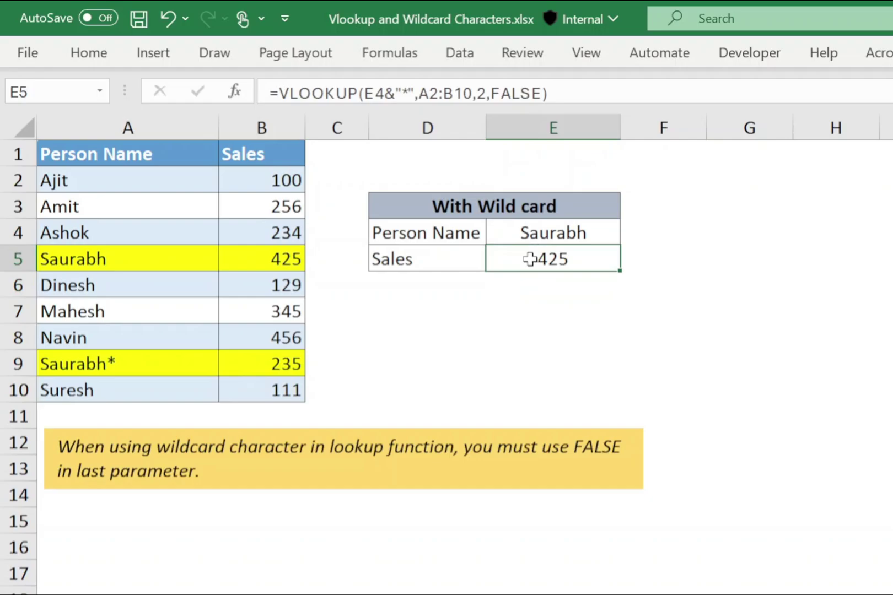
Escape the asterisk as "~*" in E5's formula so it returns 235 for the asterisk-suffixed name.
{"action": "left_click", "coordinate": [551, 234]}
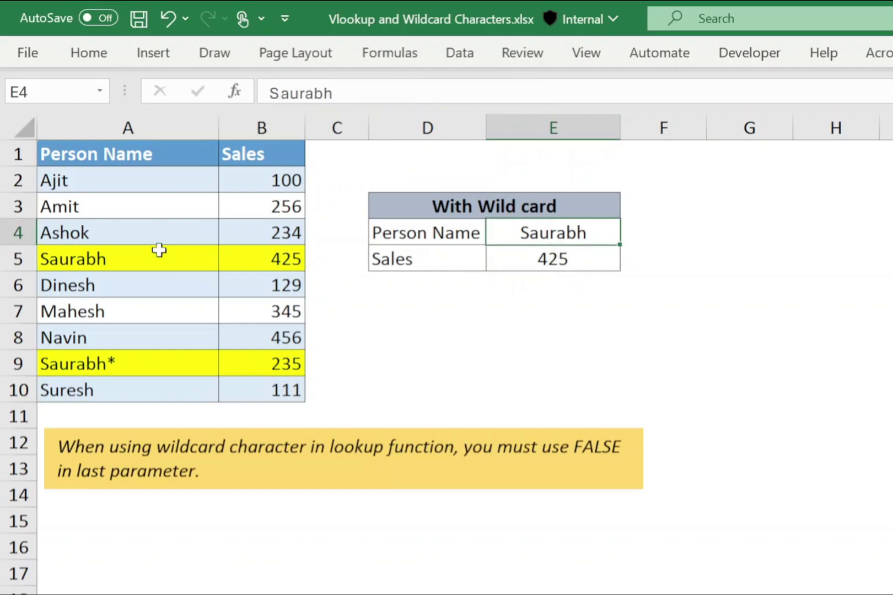
{"action": "key", "text": "Down"}
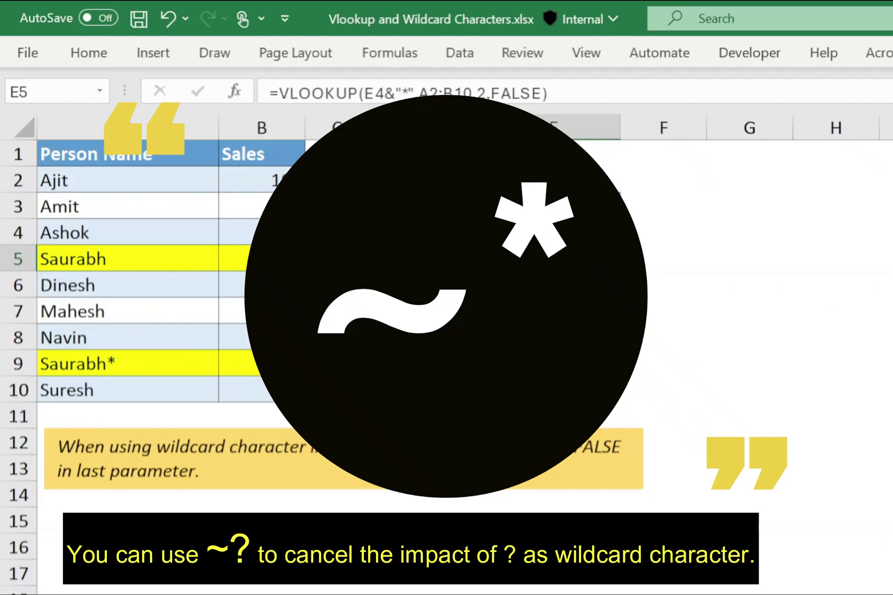
{"action": "left_click", "coordinate": [403, 93]}
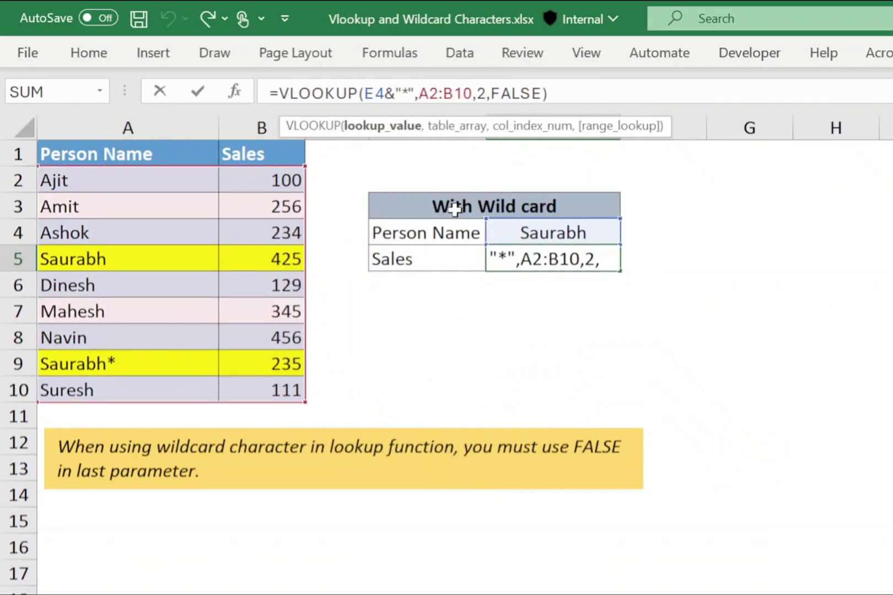
{"action": "type", "text": "~"}
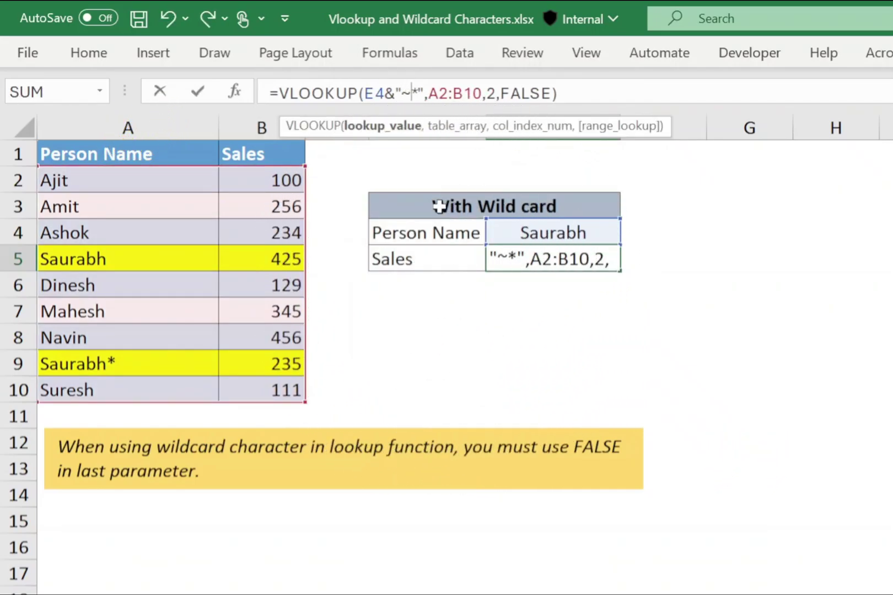
{"action": "key", "text": "Return"}
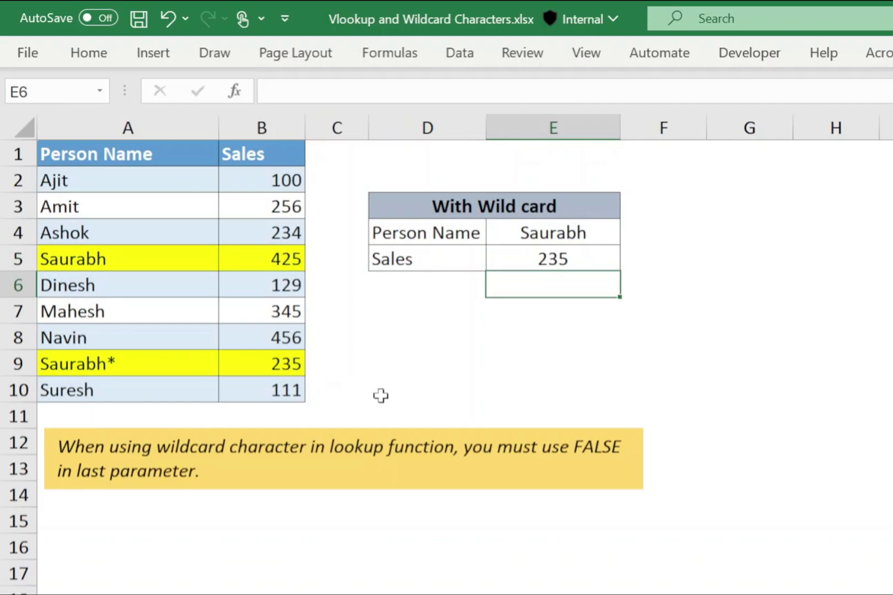